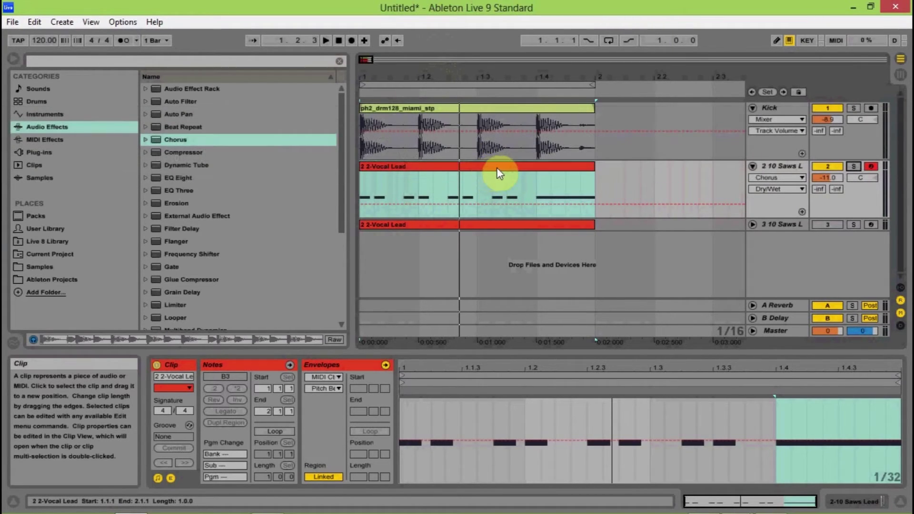
# Select the Vocal Lead clip's 1.1.1–2.1.1 span and solo track 2.
pyautogui.click(506, 173)
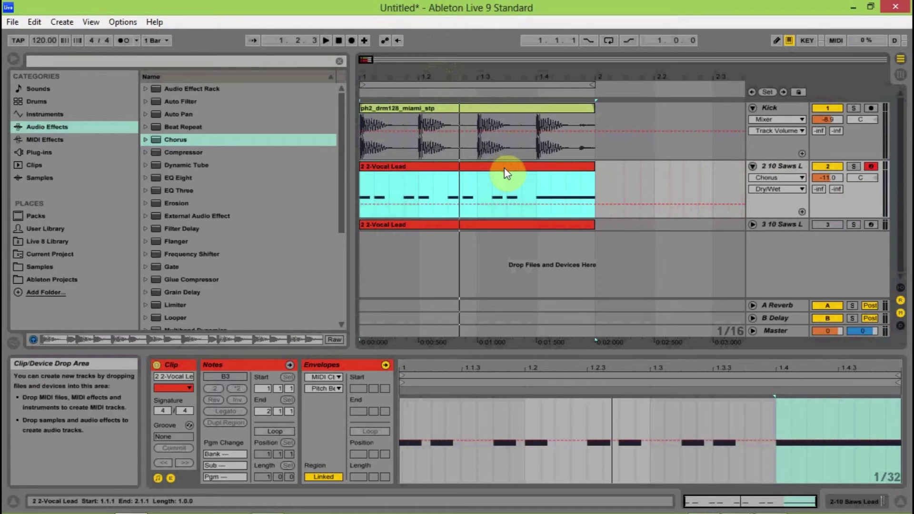
pyautogui.click(567, 176)
pyautogui.click(496, 202)
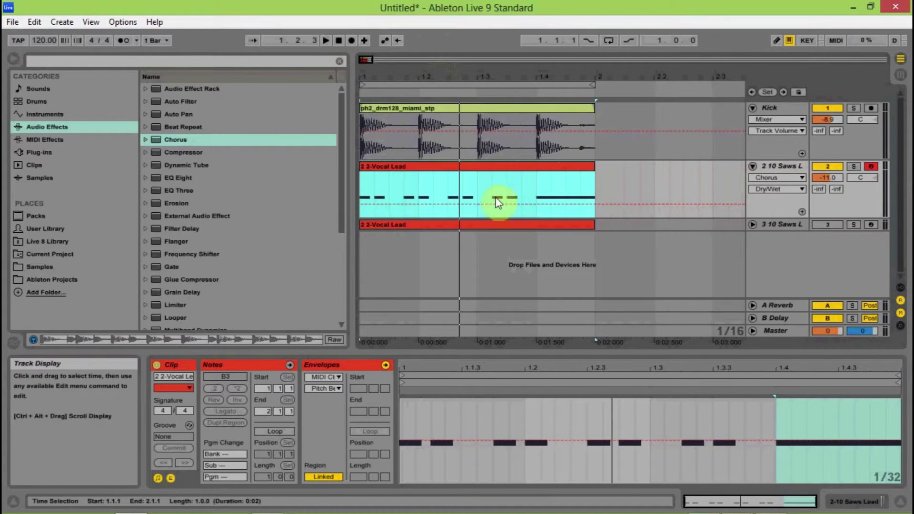
pyautogui.click(853, 166)
# Play the soloed Vocal Lead clip, then reselect it and hide its envelope settings.
pyautogui.click(555, 171)
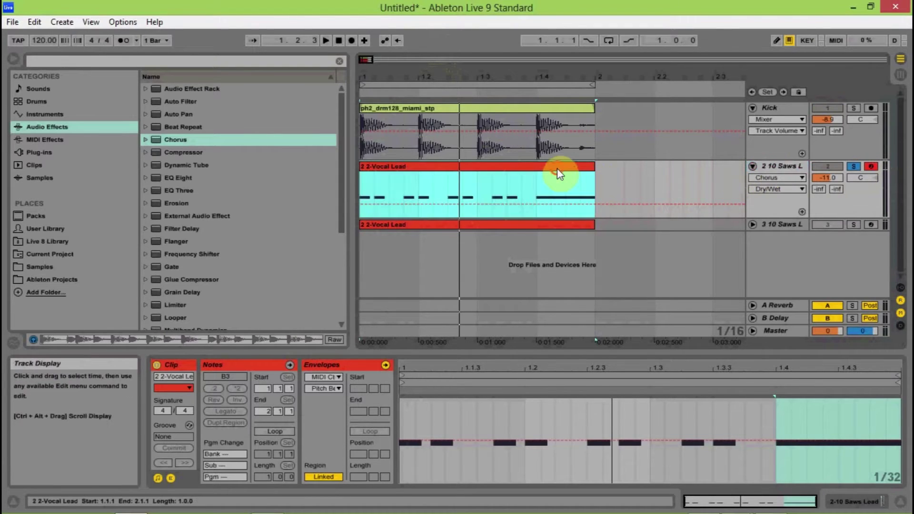
pyautogui.press('space')
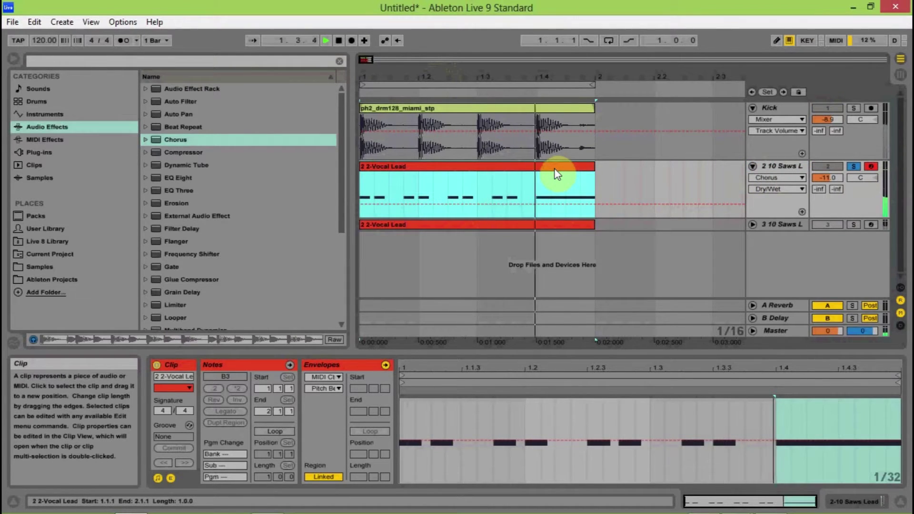
pyautogui.press('space')
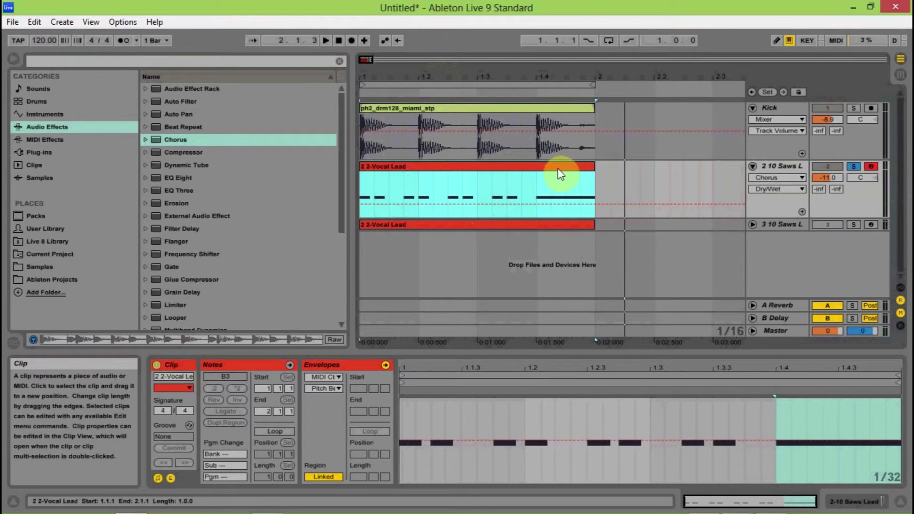
pyautogui.click(784, 166)
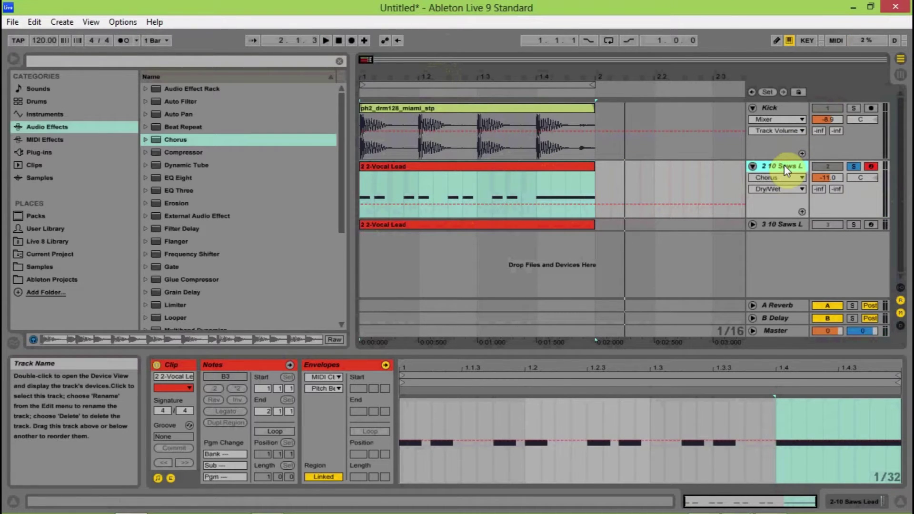
pyautogui.click(557, 166)
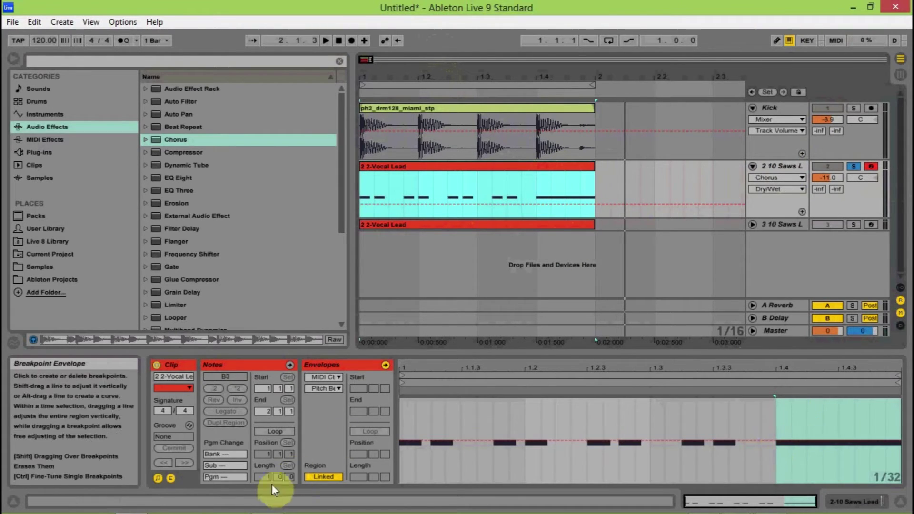
pyautogui.click(170, 478)
# Pull the Vocal Lead pitch-bend envelope down over the last beat and play it.
pyautogui.click(170, 478)
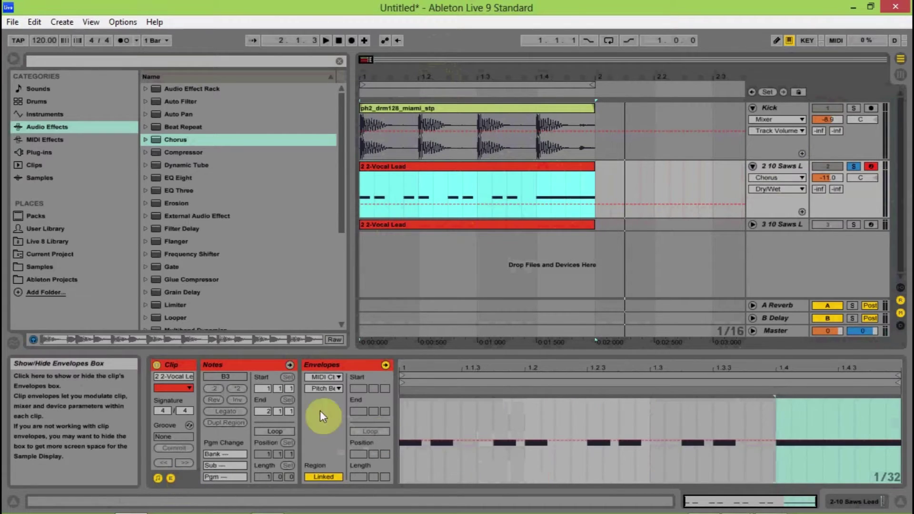
pyautogui.click(778, 441)
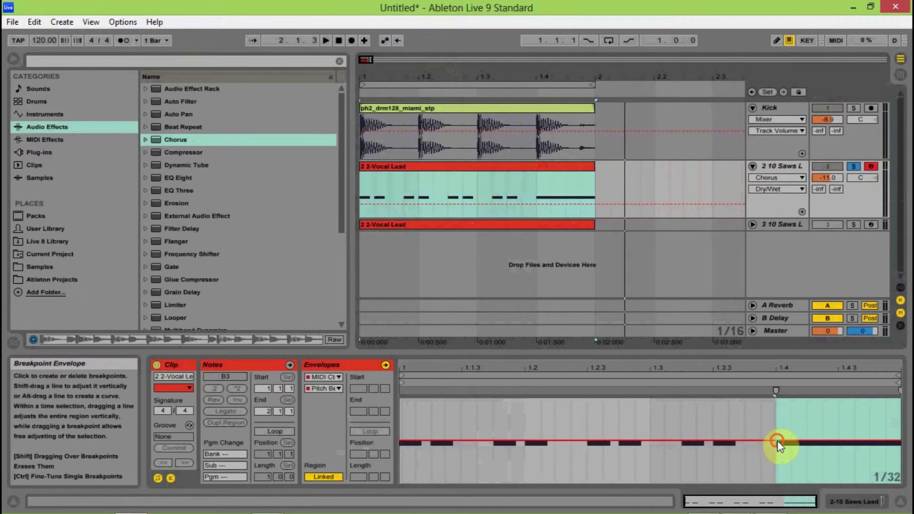
pyautogui.moveTo(800, 442); pyautogui.dragTo(878, 481)
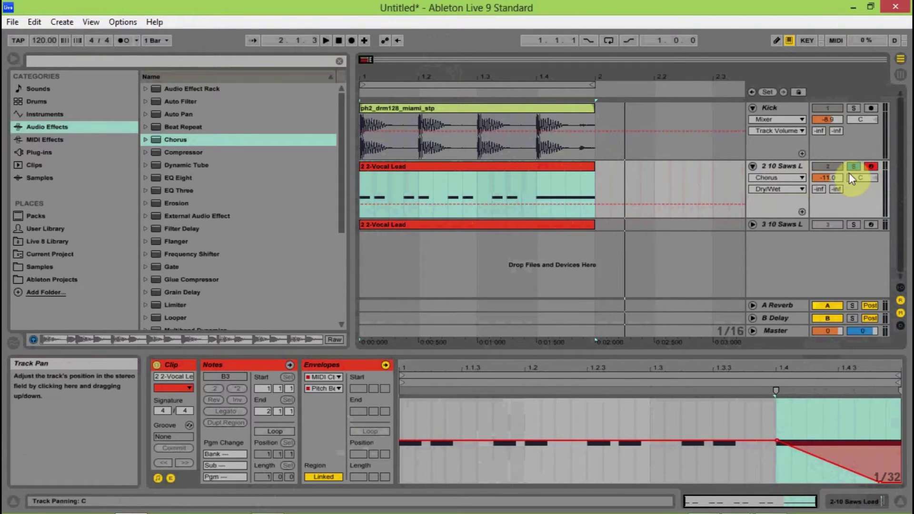
pyautogui.press('space')
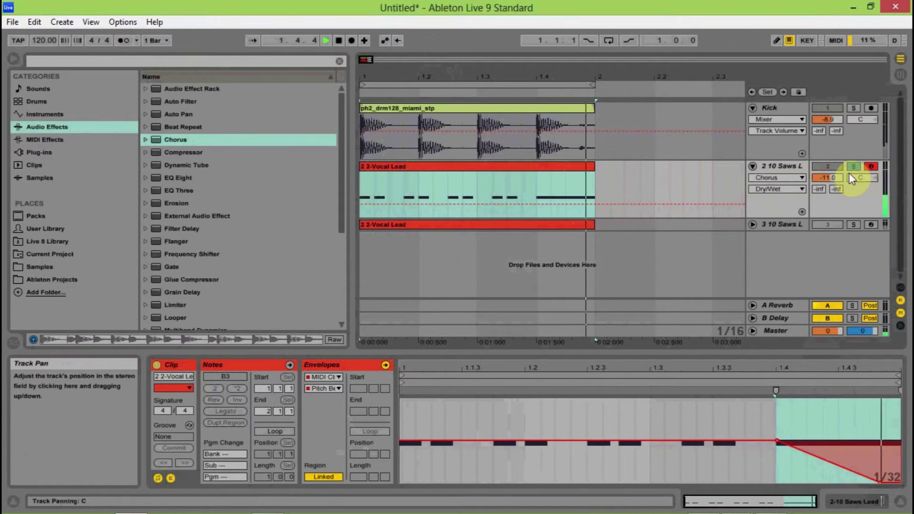
pyautogui.press('space')
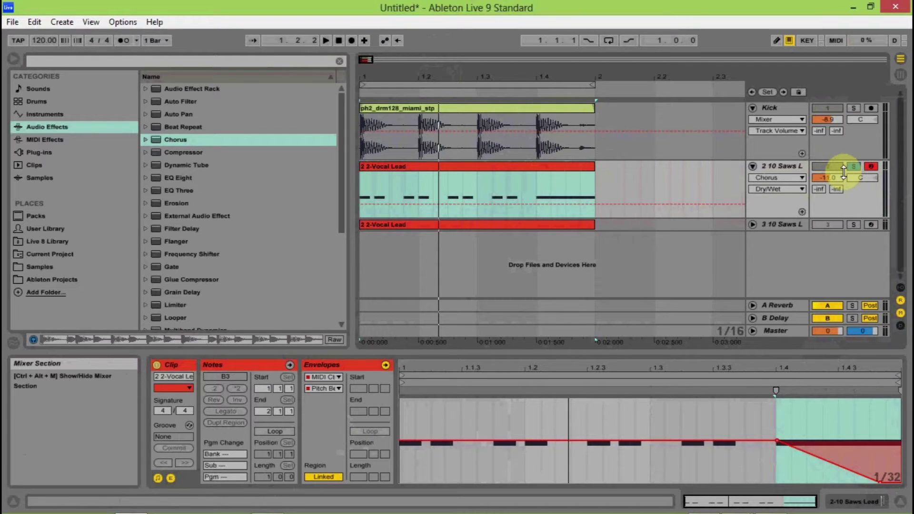
# Set the insert point at 1.4.3, then play the song from the beginning.
pyautogui.click(536, 187)
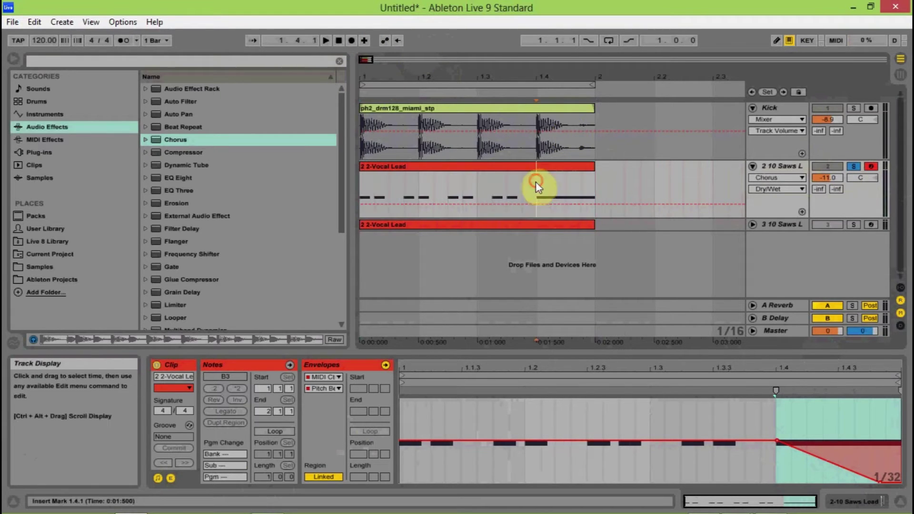
pyautogui.click(855, 459)
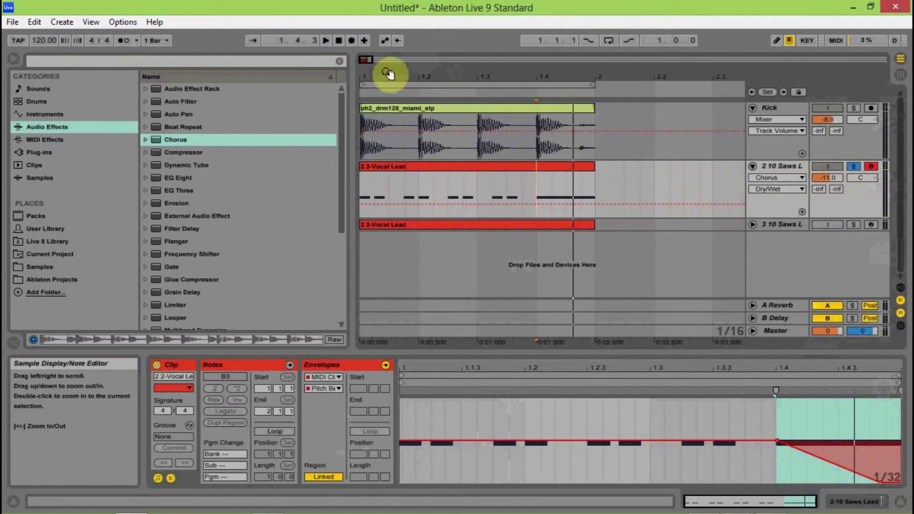
pyautogui.click(338, 40)
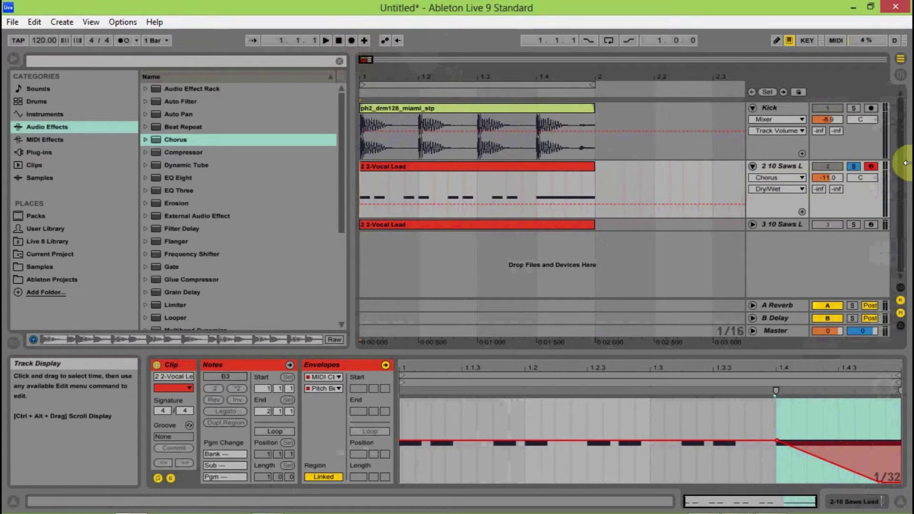
pyautogui.press('space')
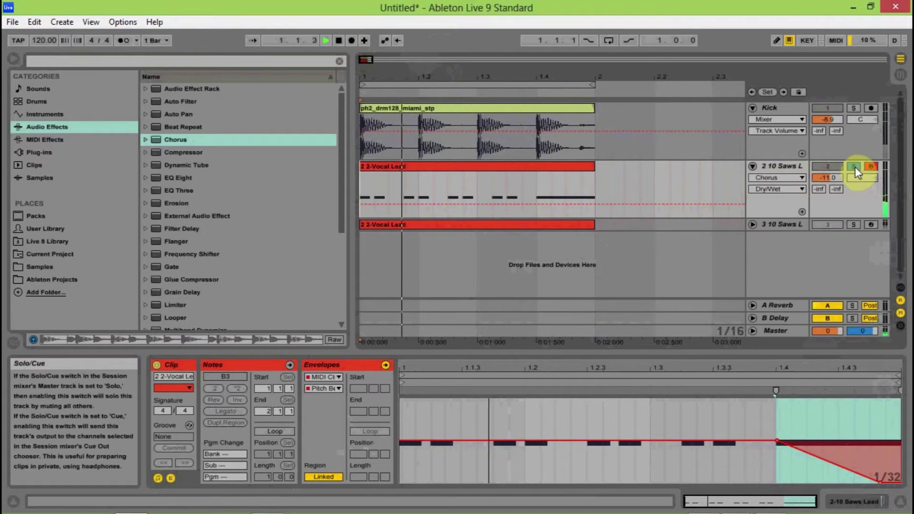
pyautogui.press('space')
# Audition with track 3 soloed, switch solo back to track 2, and reopen the Vocal Lead clip.
pyautogui.click(853, 224)
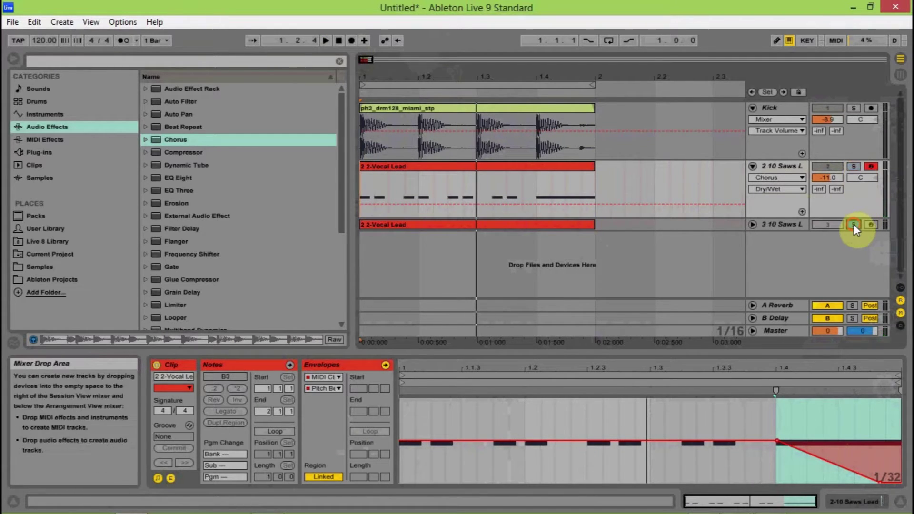
pyautogui.click(753, 224)
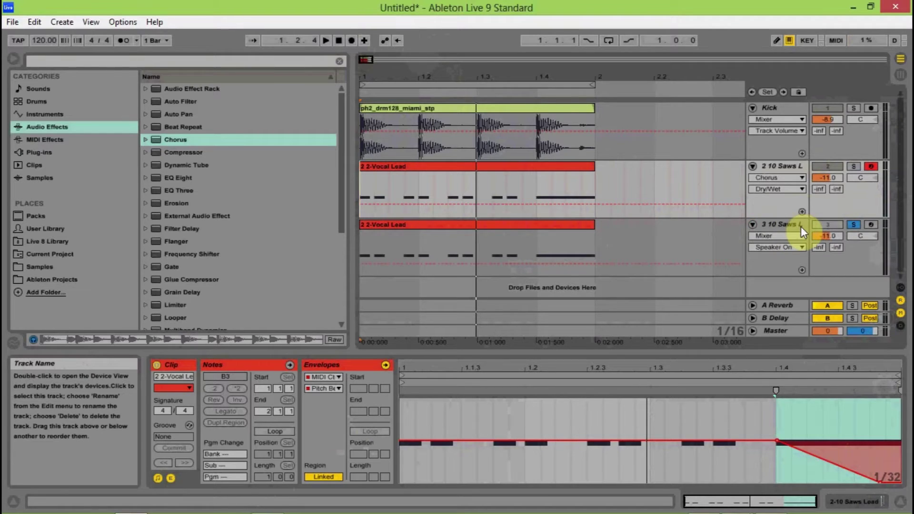
pyautogui.press('space')
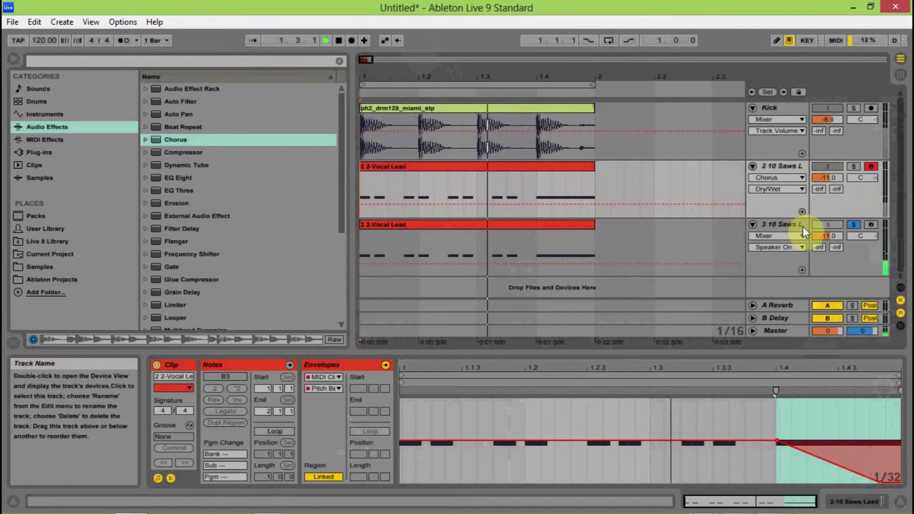
pyautogui.click(853, 166)
pyautogui.press('space')
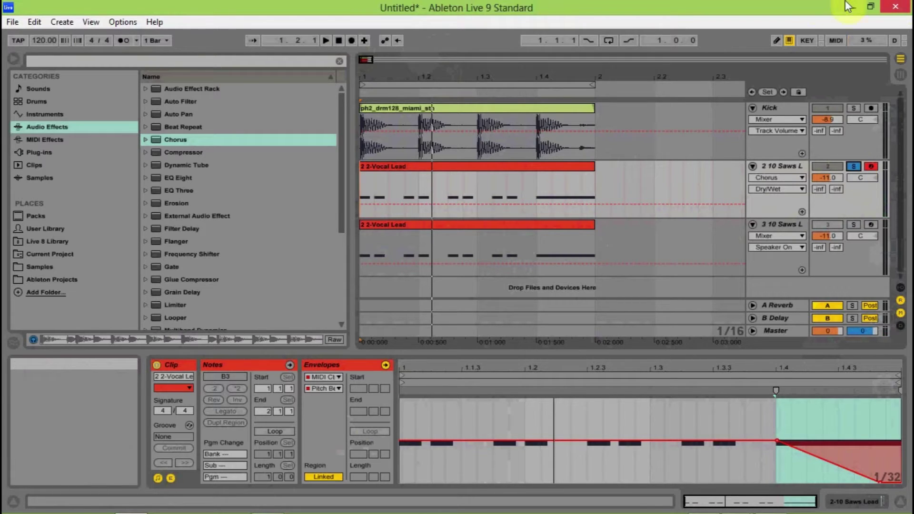
pyautogui.click(506, 169)
pyautogui.doubleClick(505, 166)
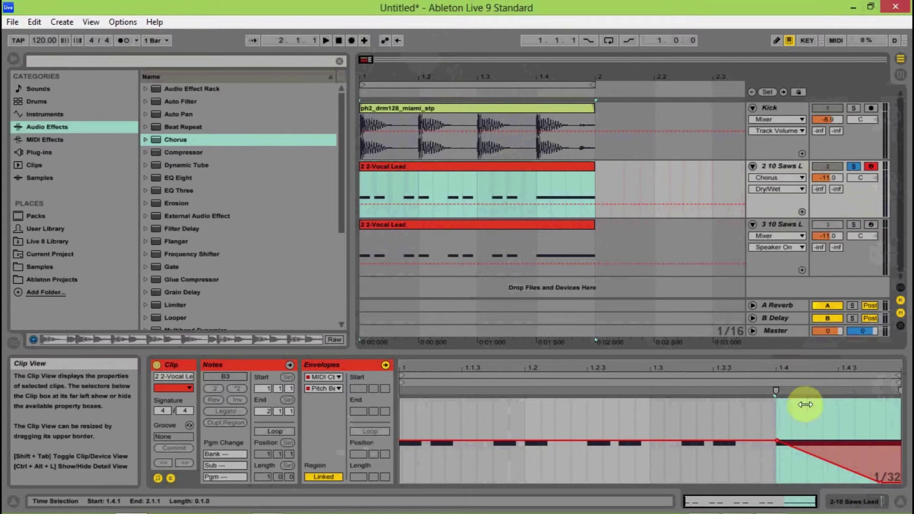
# Zoom into the clip start and add two pitch-bend breakpoints there.
pyautogui.moveTo(815, 501); pyautogui.dragTo(688, 501)
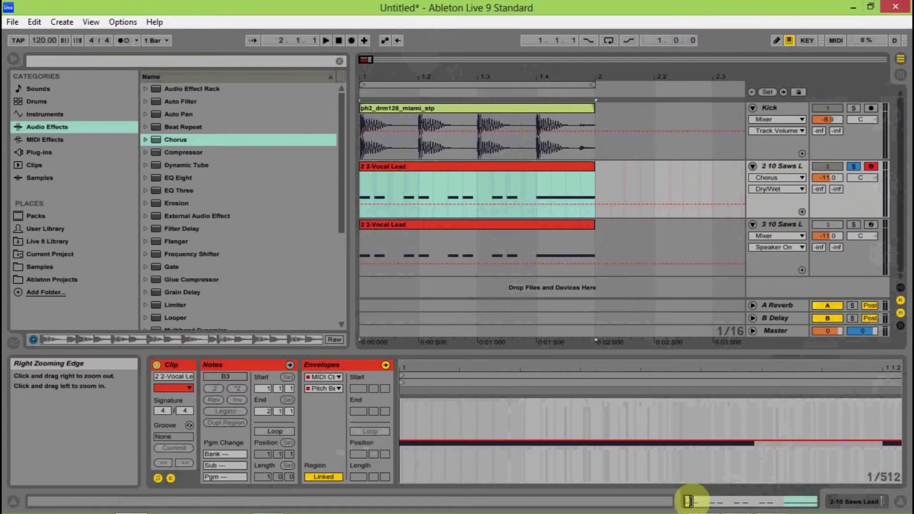
pyautogui.click(422, 441)
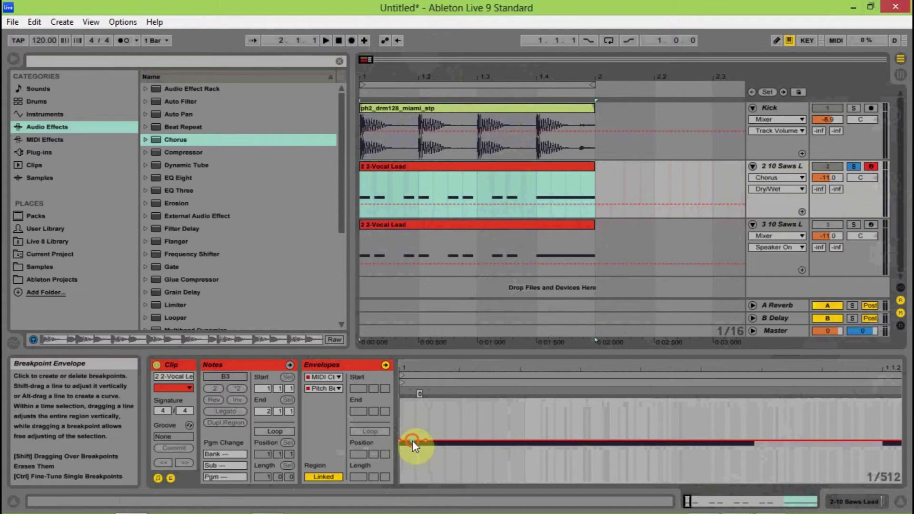
pyautogui.click(413, 441)
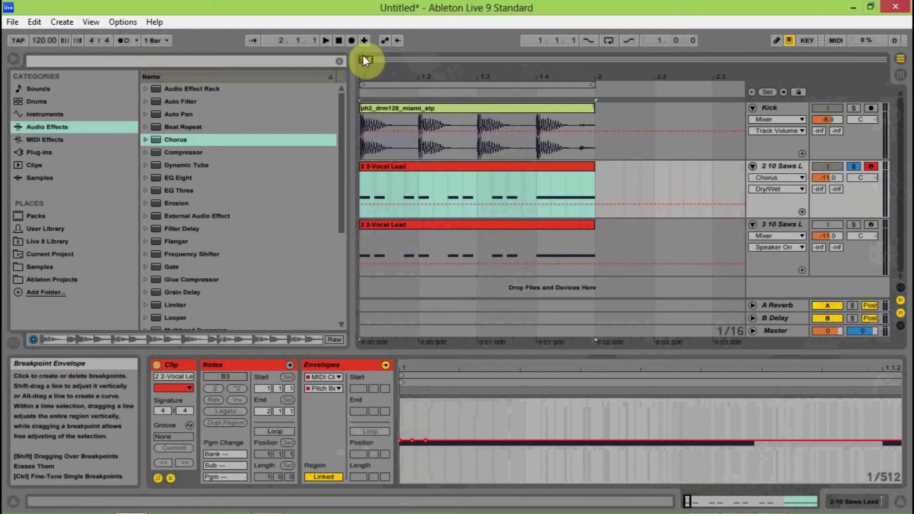
# Play the edited clip back from the start, then select the ph2_drm128_miami_stp drum clip.
pyautogui.click(339, 41)
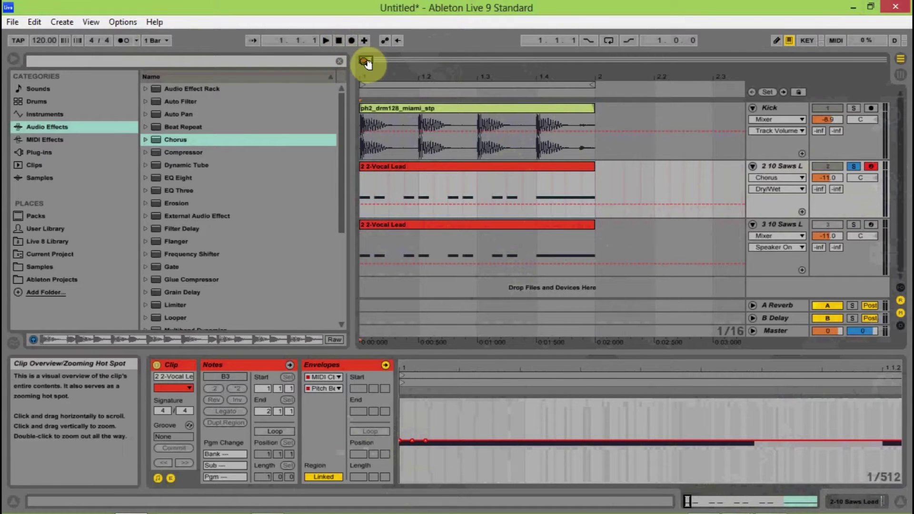
pyautogui.moveTo(363, 61); pyautogui.dragTo(374, 88)
pyautogui.press('space')
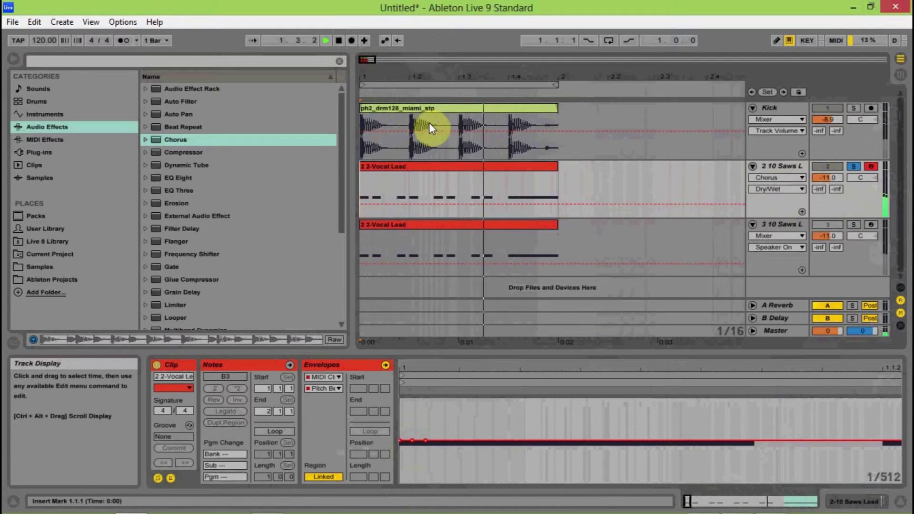
pyautogui.press('space')
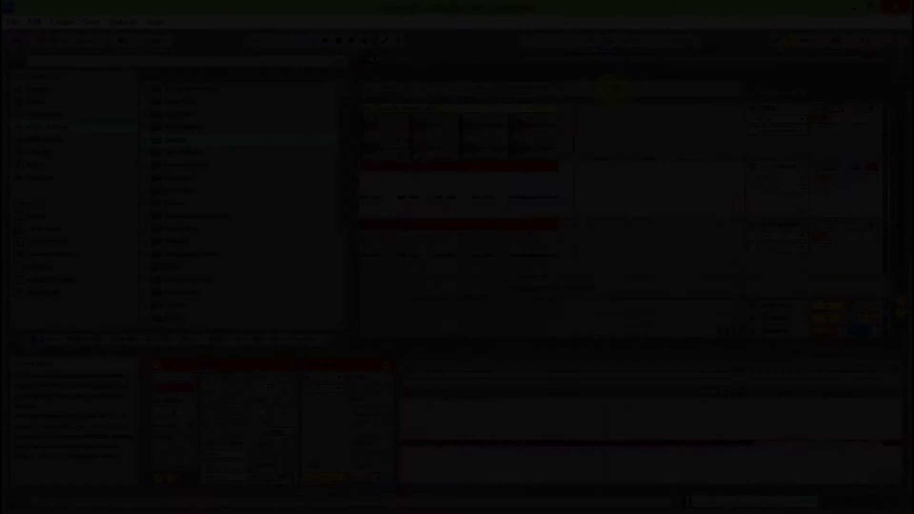
pyautogui.click(538, 117)
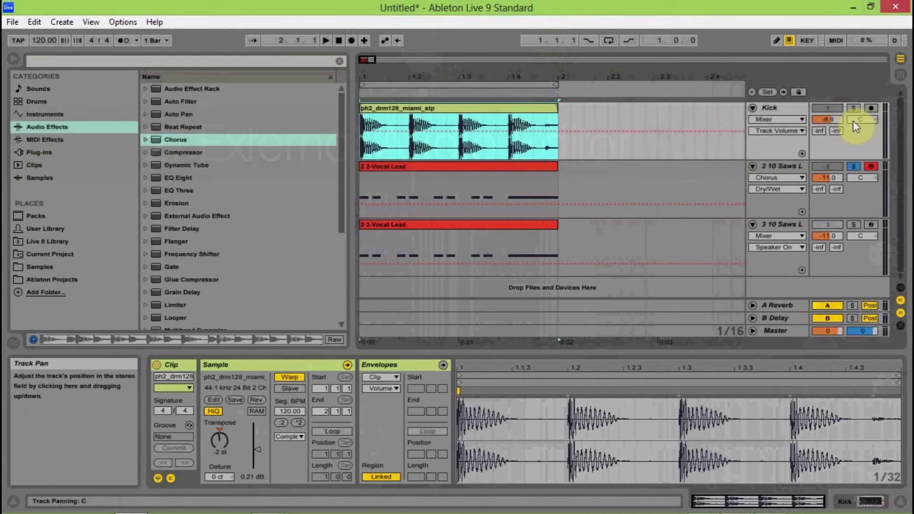
# Shrink the Live window to reveal Audition, then maximize Live again.
pyautogui.moveTo(761, 6); pyautogui.dragTo(723, 435)
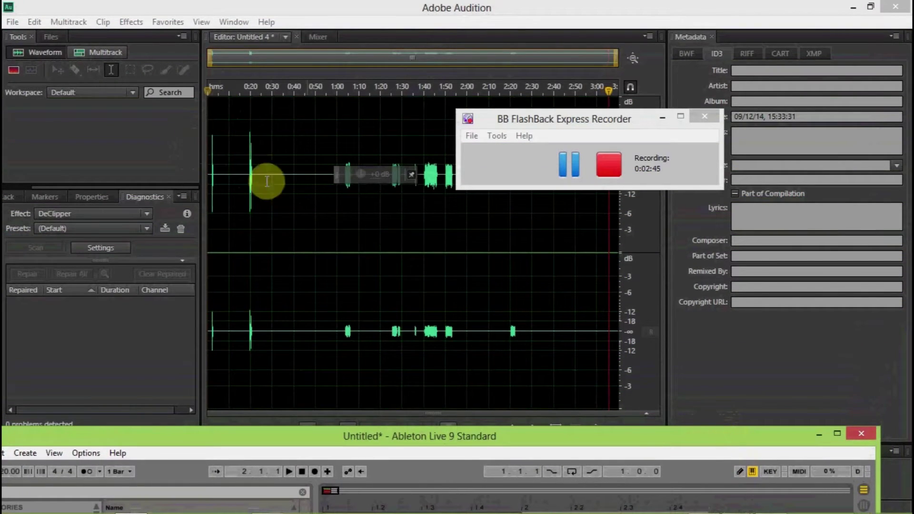
pyautogui.doubleClick(500, 443)
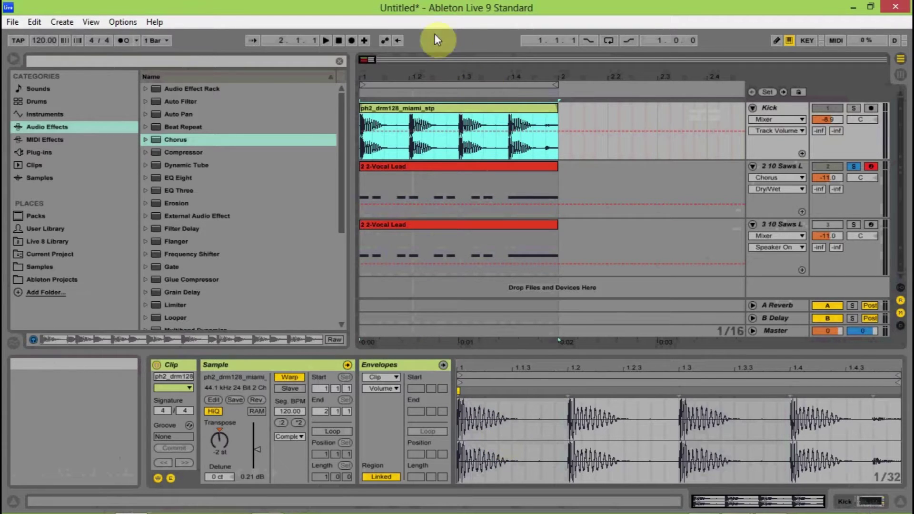
# Browse for a new Sample Editor in Preferences' File/Folder tab, showing the Adobe Audition CS6 folder.
pyautogui.click(123, 21)
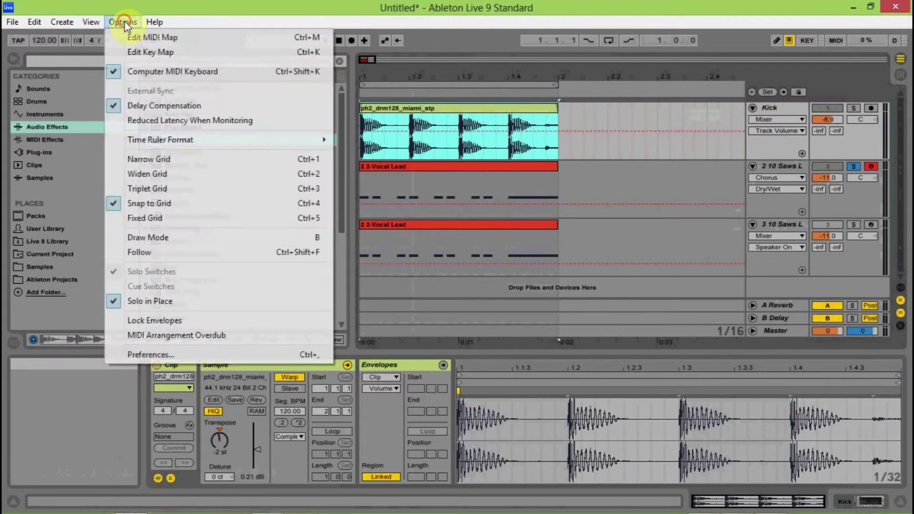
pyautogui.click(190, 355)
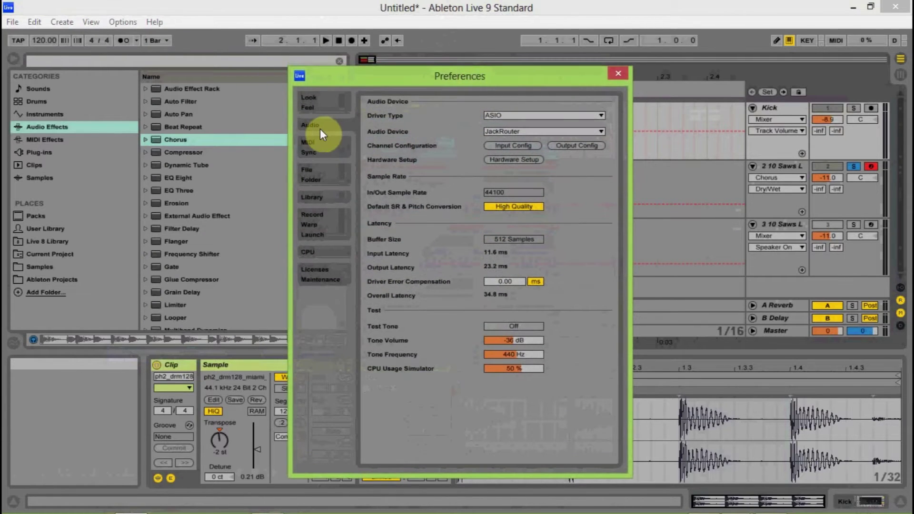
pyautogui.click(324, 108)
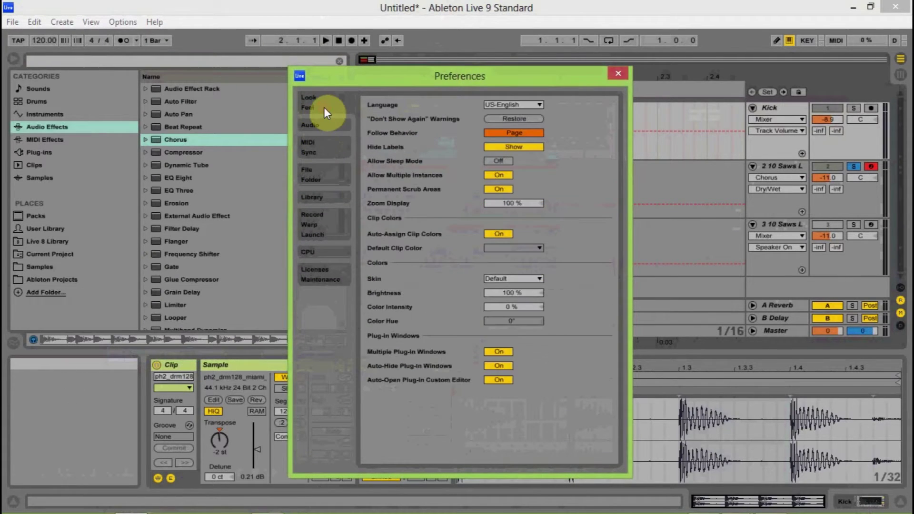
pyautogui.click(320, 176)
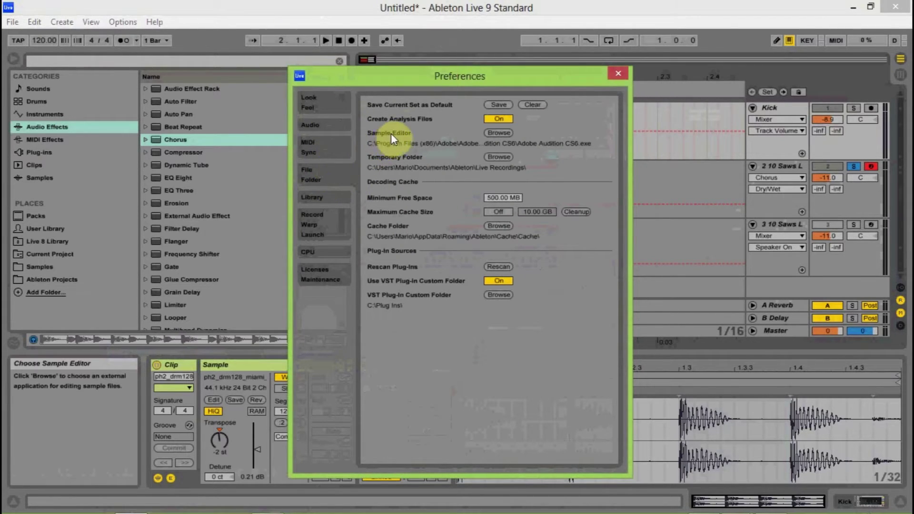
pyautogui.click(493, 133)
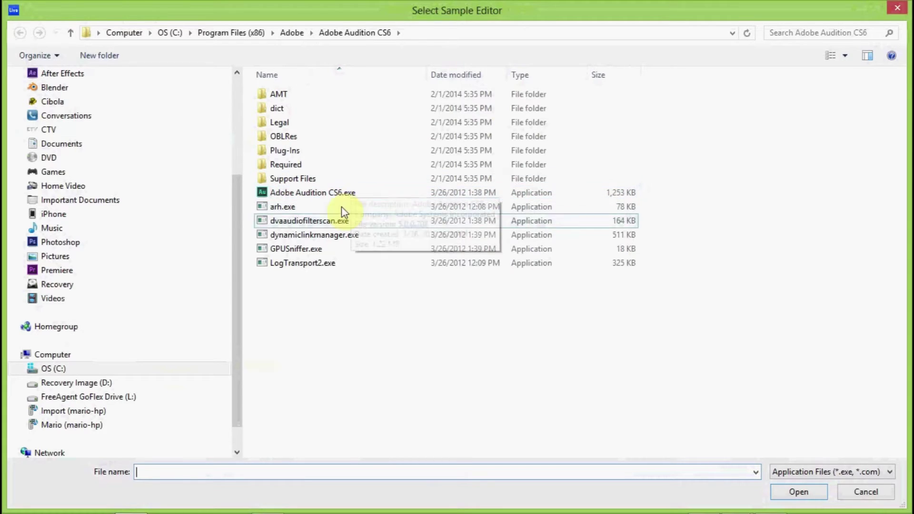
pyautogui.moveTo(322, 512)
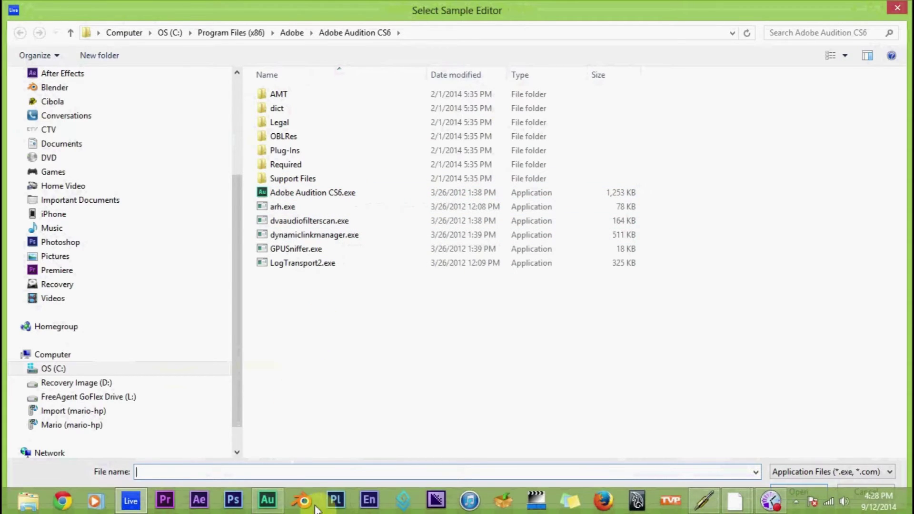
pyautogui.click(277, 508)
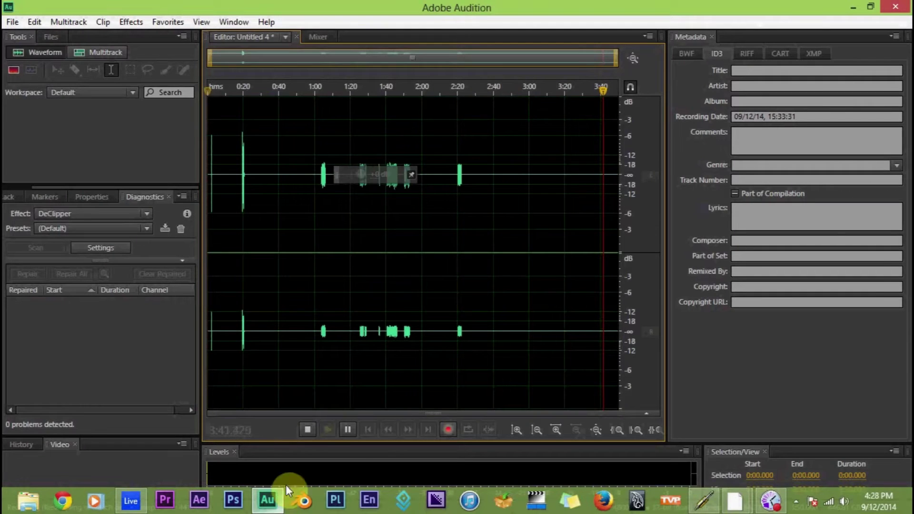
pyautogui.click(377, 301)
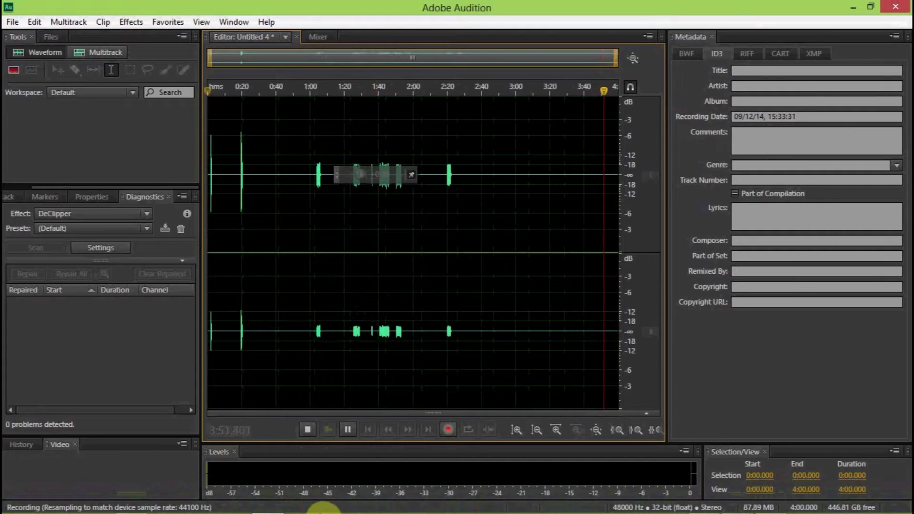
pyautogui.click(143, 504)
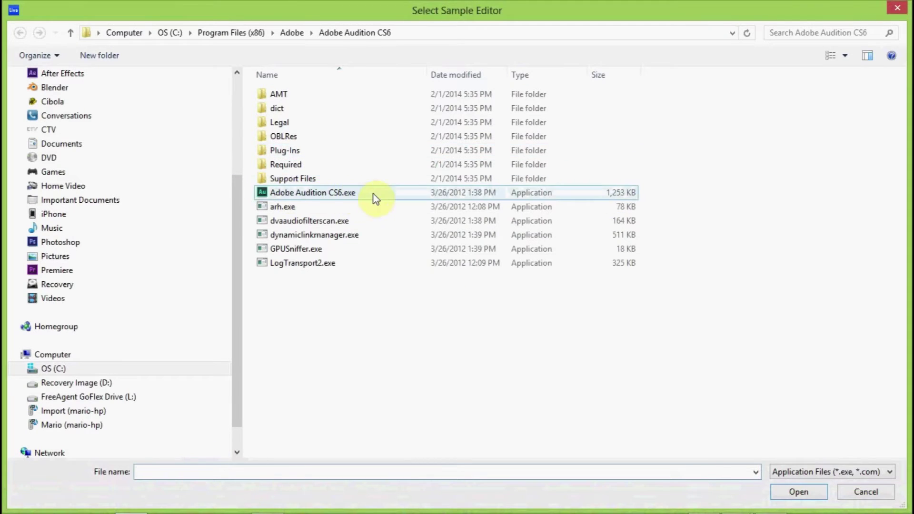
# Choose Adobe Audition CS6.exe as the external sample editor and close Preferences.
pyautogui.click(347, 194)
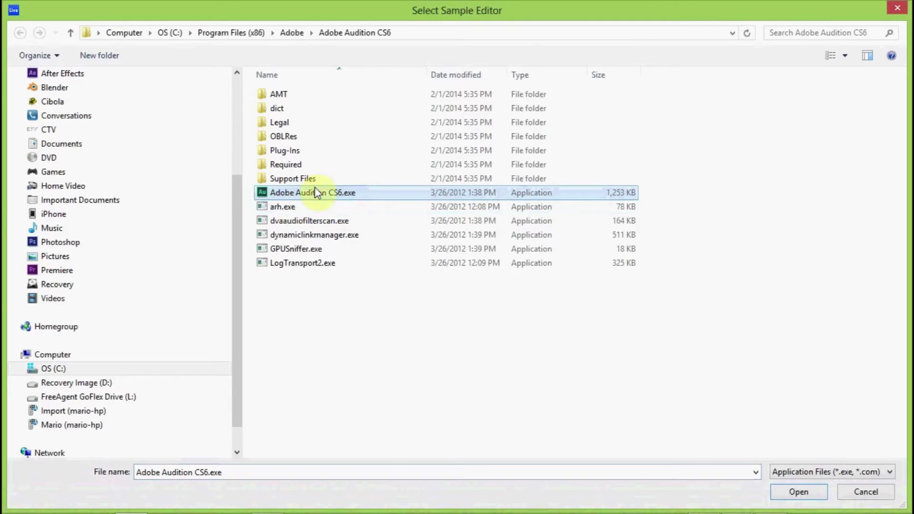
pyautogui.moveTo(238, 212); pyautogui.dragTo(238, 114)
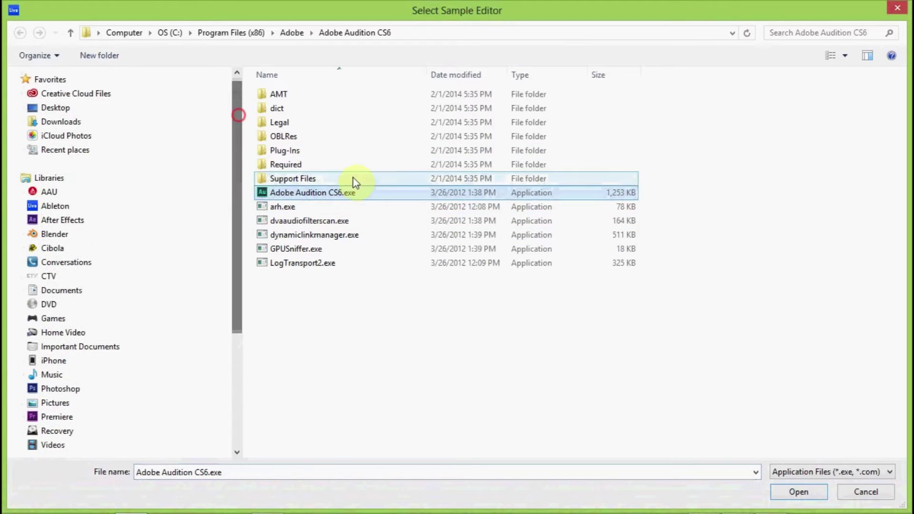
pyautogui.moveTo(235, 150); pyautogui.dragTo(238, 205)
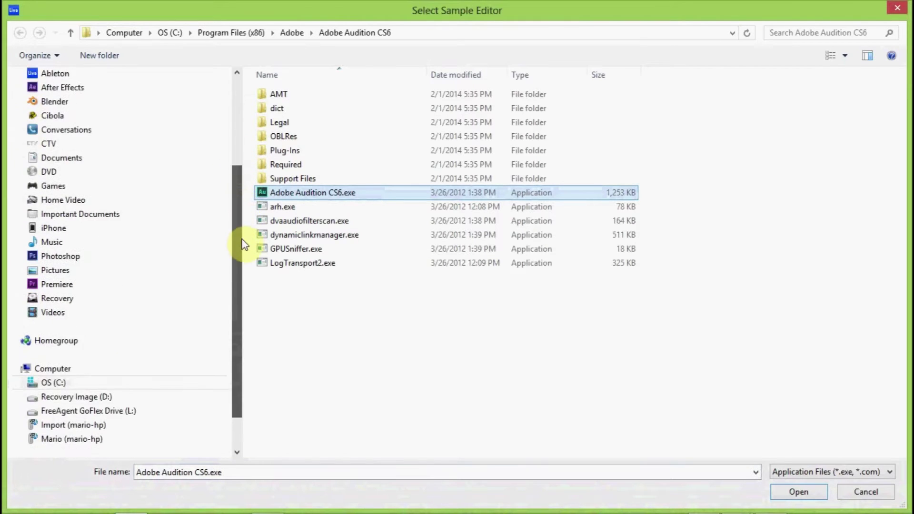
pyautogui.moveTo(238, 243); pyautogui.dragTo(236, 127)
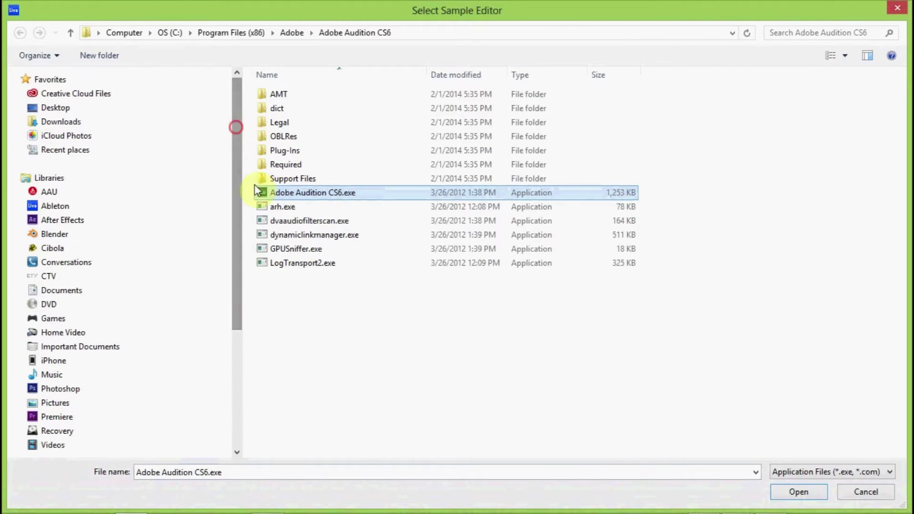
pyautogui.click(862, 493)
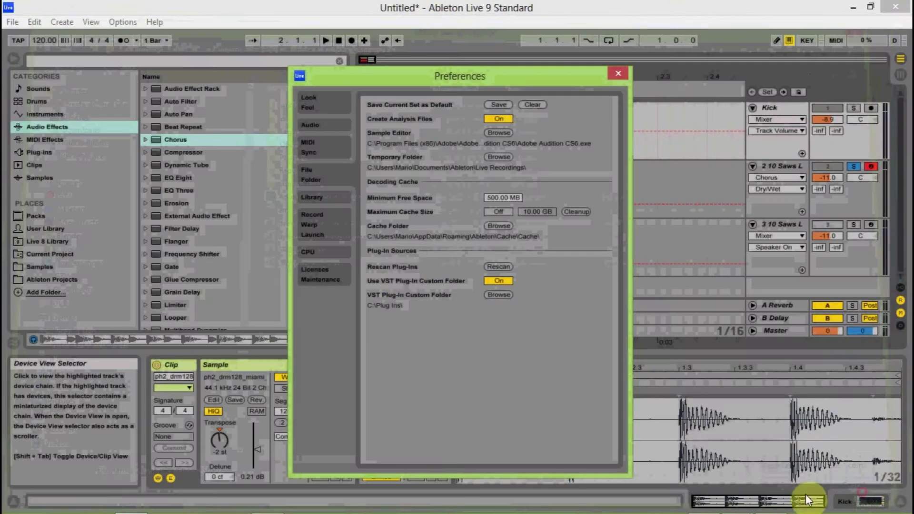
pyautogui.click(618, 73)
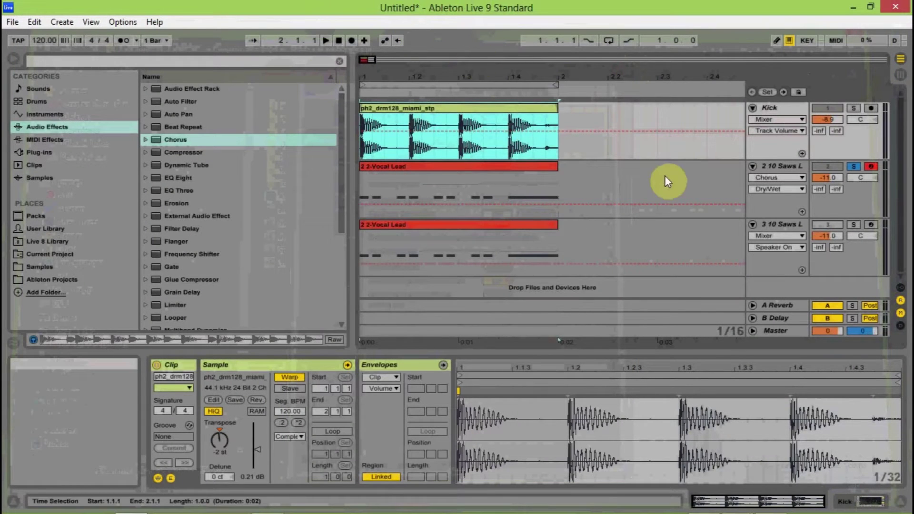
# Open the kick drum clip in Adobe Audition via Edit, then restore Live's full-screen window.
pyautogui.click(500, 112)
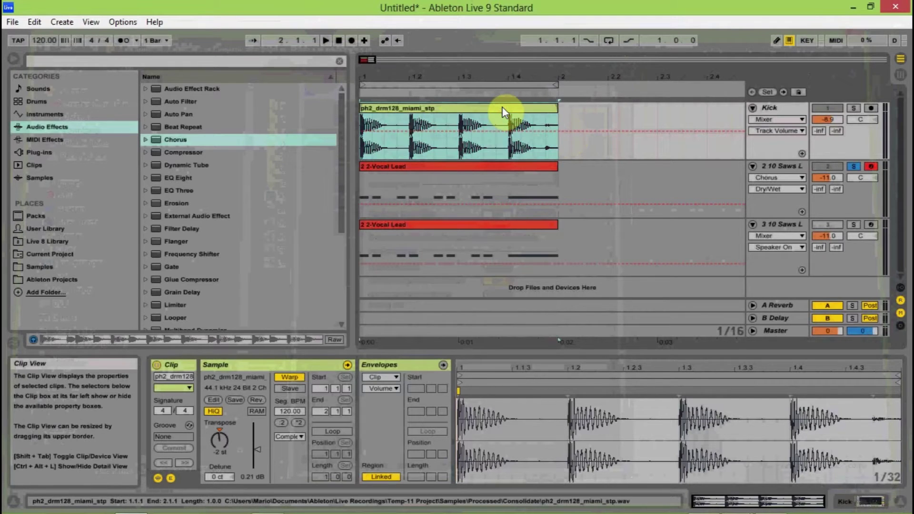
pyautogui.click(219, 399)
pyautogui.moveTo(486, 21); pyautogui.dragTo(506, 134)
pyautogui.doubleClick(506, 134)
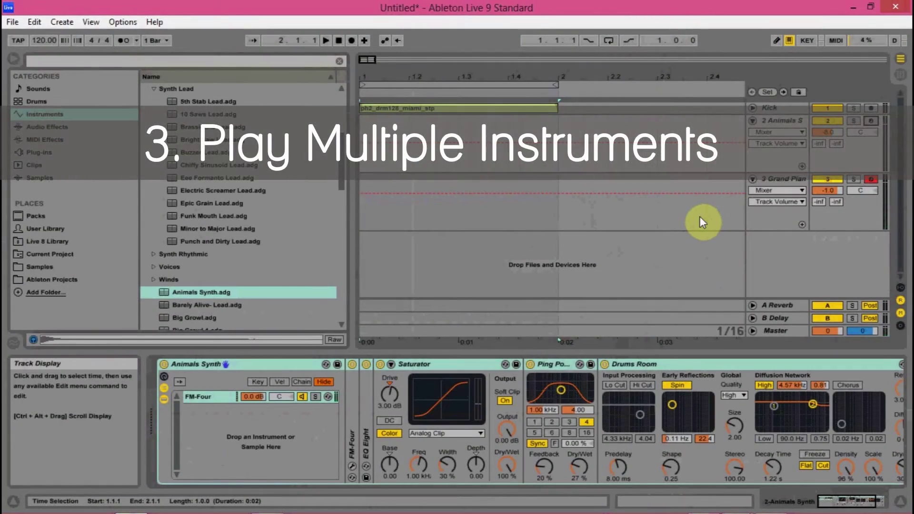
# Activate the Grand Piano track and record-arm Animals Synth alongside it.
pyautogui.keyDown('alt'); pyautogui.click(753, 179); pyautogui.keyUp('alt')
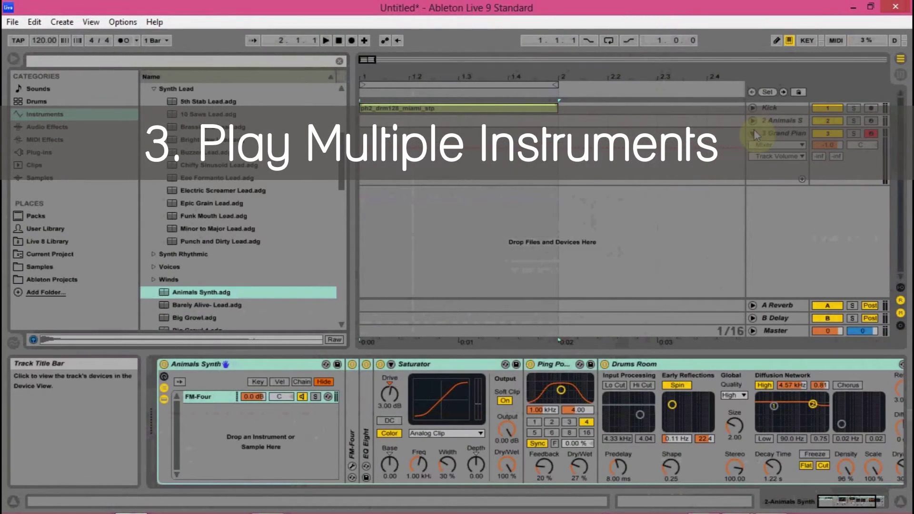
pyautogui.keyDown('alt'); pyautogui.click(752, 132); pyautogui.keyUp('alt')
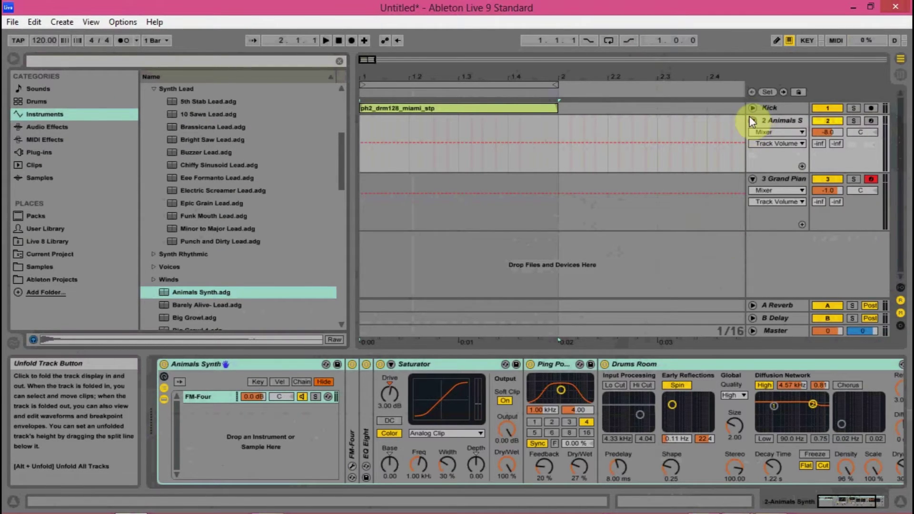
pyautogui.moveTo(748, 107); pyautogui.dragTo(718, 107)
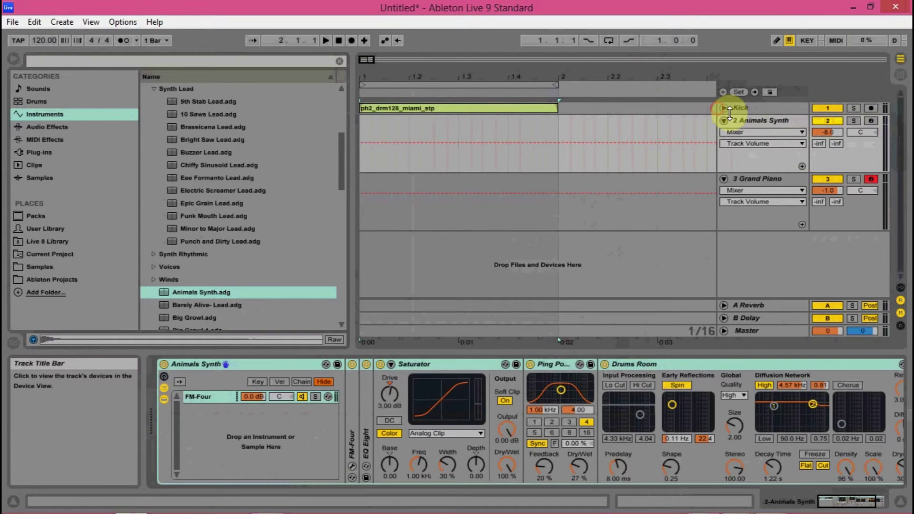
pyautogui.click(814, 175)
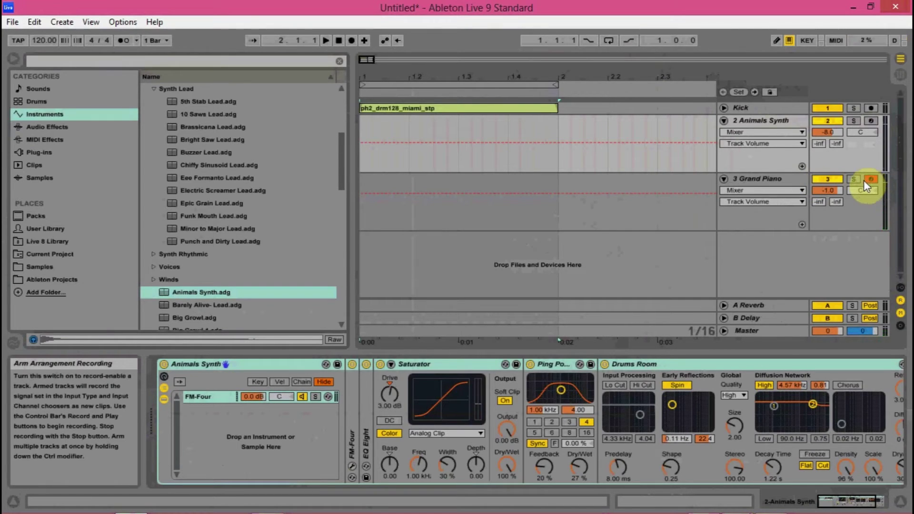
pyautogui.click(790, 181)
pyautogui.click(783, 122)
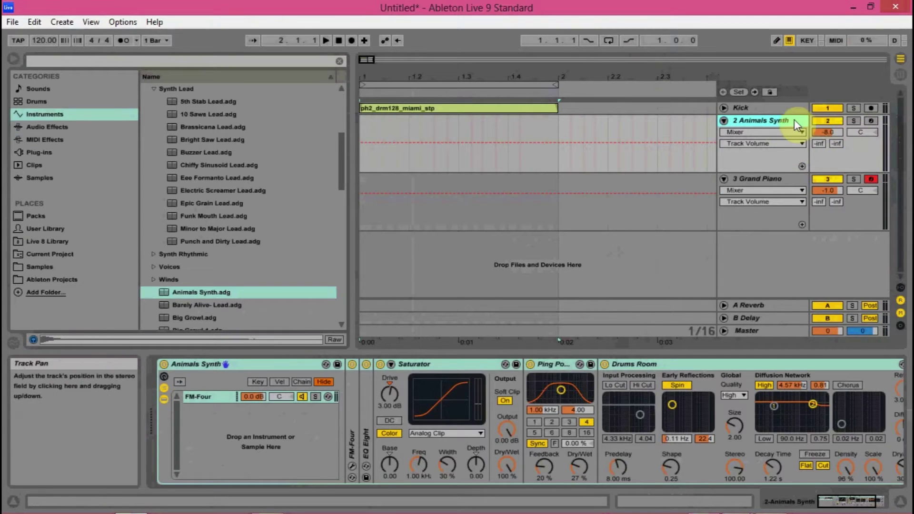
pyautogui.click(788, 121)
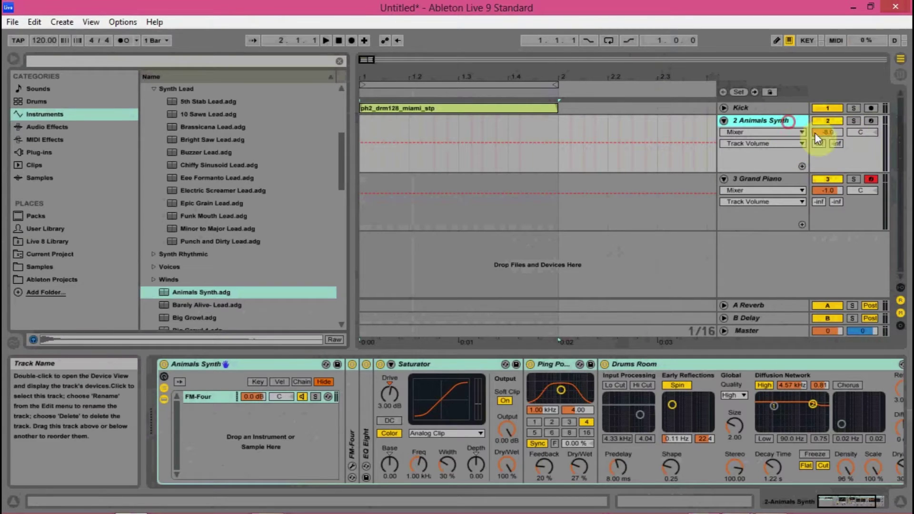
pyautogui.click(870, 122)
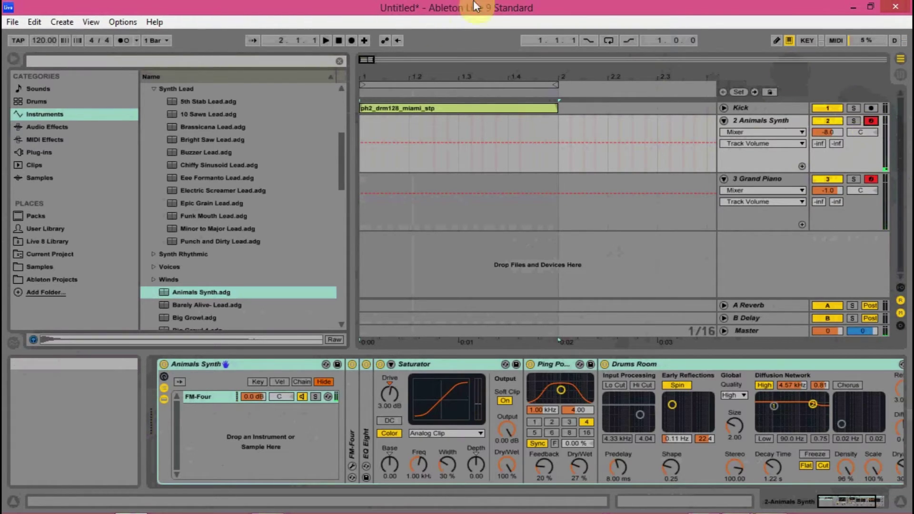
# Add an Eee Formanto Lead track, delete it again, and disarm the Grand Piano track.
pyautogui.moveTo(238, 173); pyautogui.dragTo(672, 254)
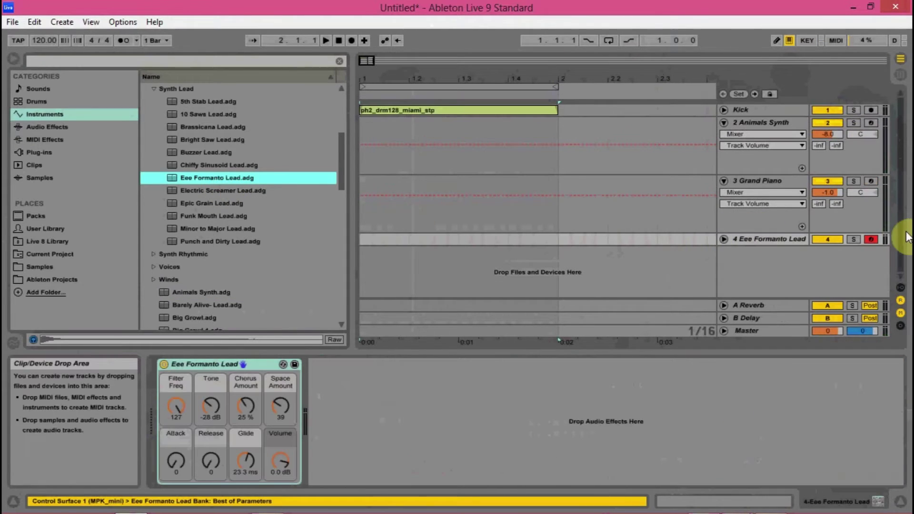
pyautogui.click(870, 182)
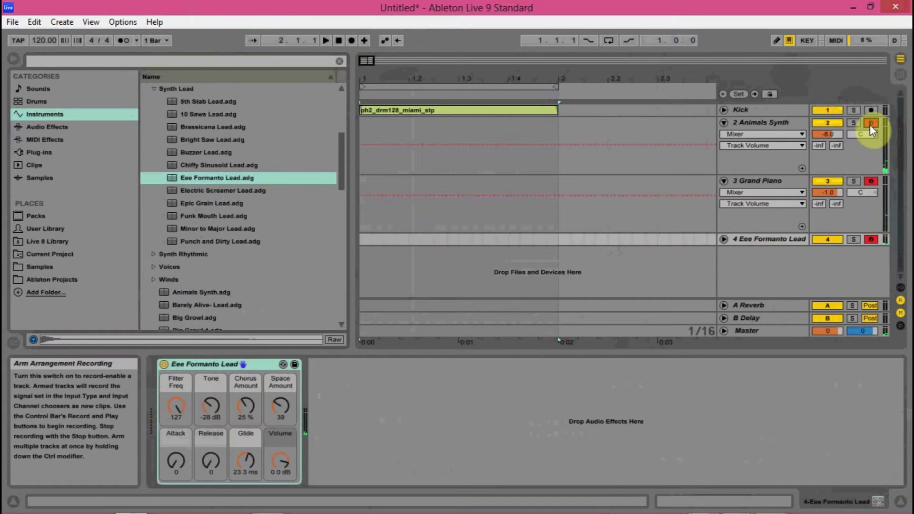
pyautogui.click(774, 238)
pyautogui.press('Delete')
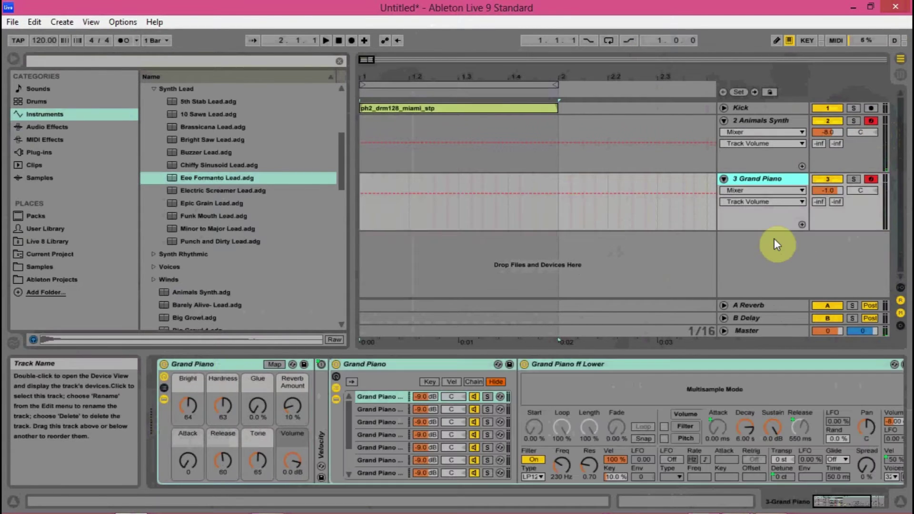
pyautogui.click(869, 180)
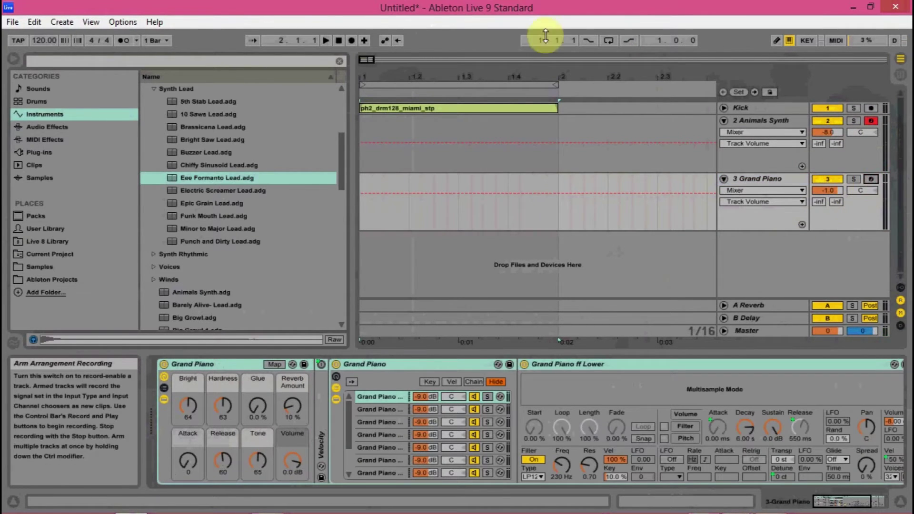
pyautogui.click(872, 120)
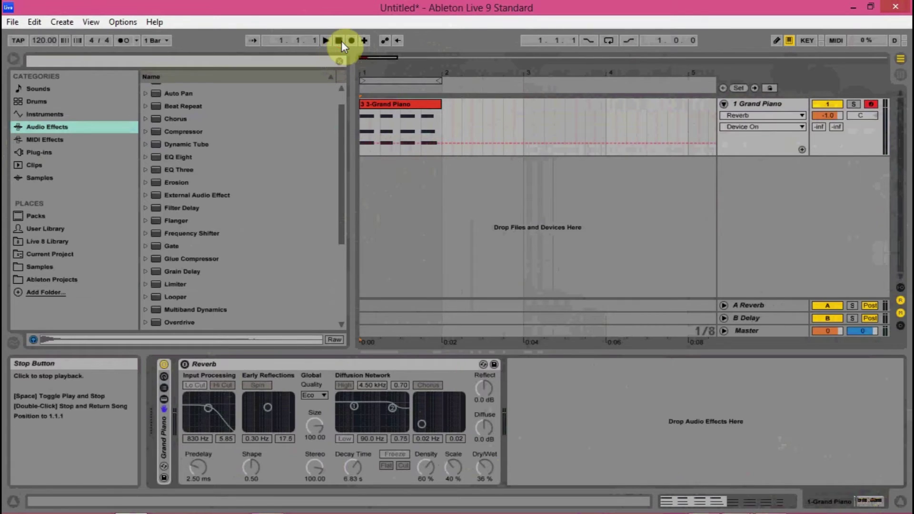
# Lower Grand Piano's volume to -4.1 dB, switch on its Reverb, and play to check.
pyautogui.click(787, 104)
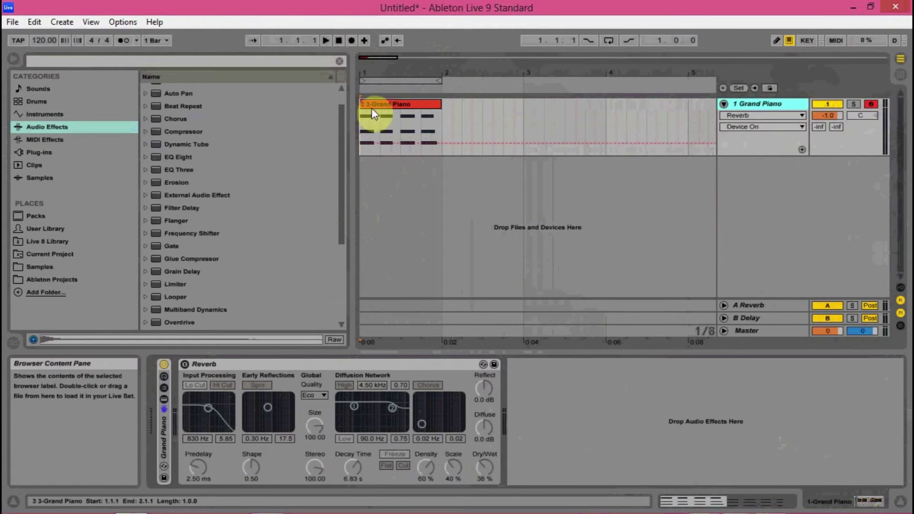
pyautogui.click(326, 41)
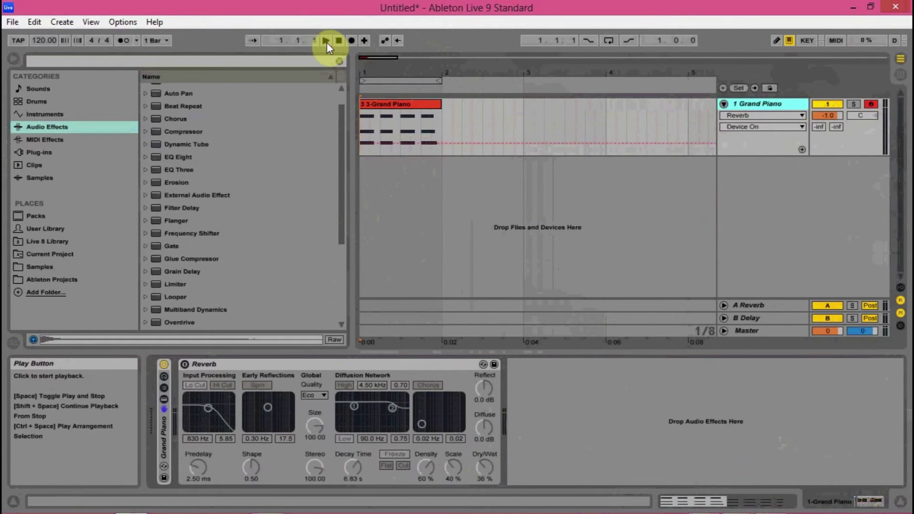
pyautogui.moveTo(828, 115); pyautogui.dragTo(827, 134)
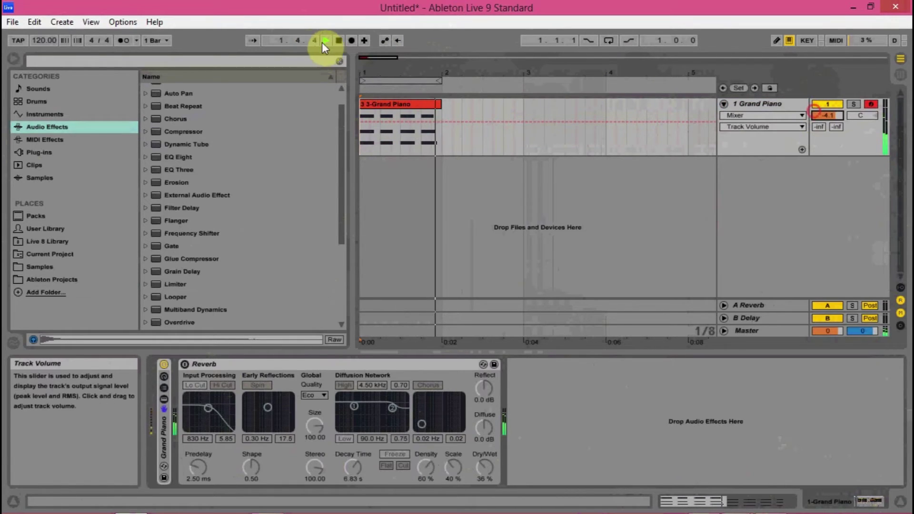
pyautogui.doubleClick(341, 45)
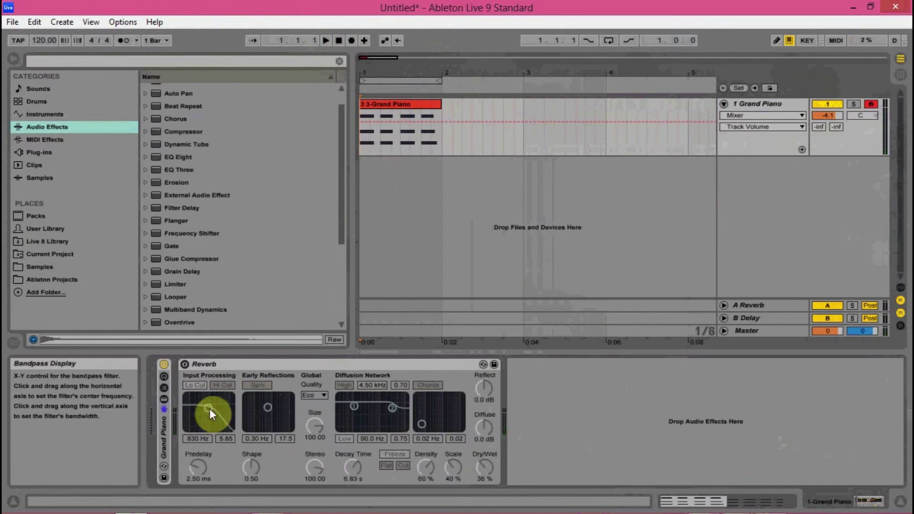
pyautogui.click(184, 364)
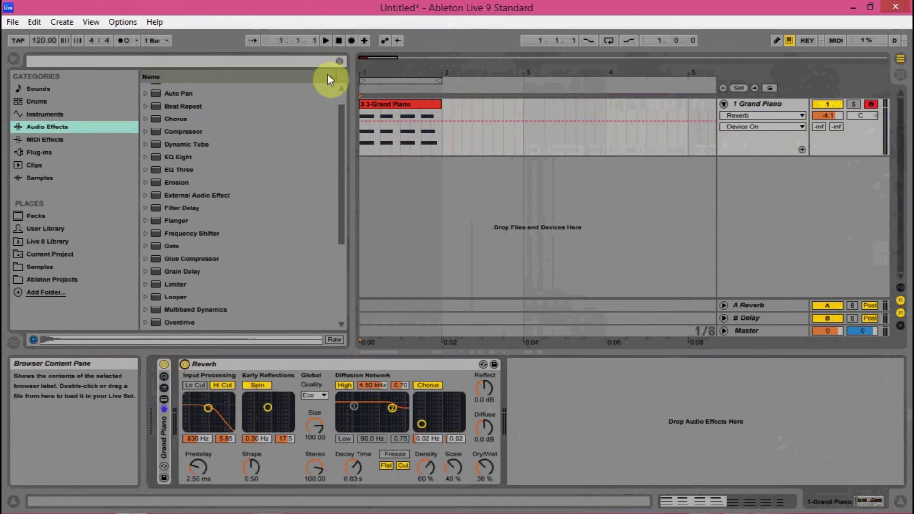
pyautogui.click(330, 39)
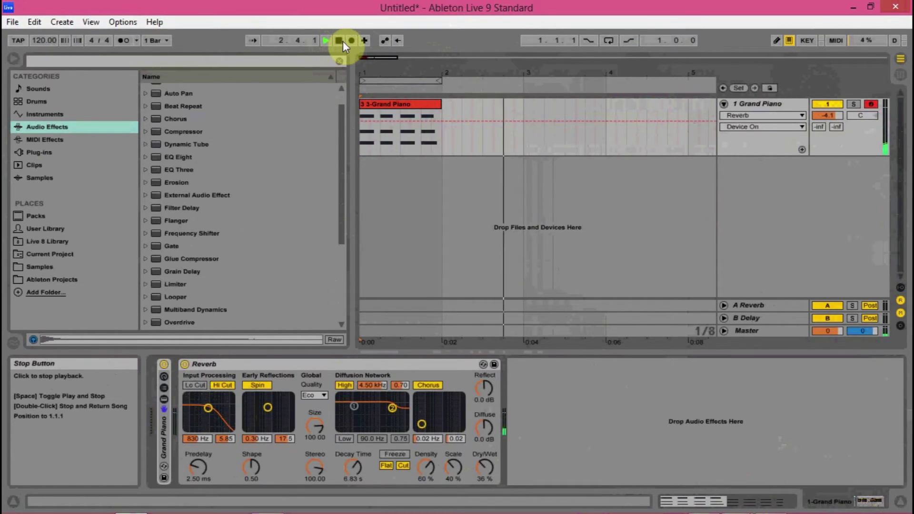
pyautogui.click(342, 41)
pyautogui.click(339, 41)
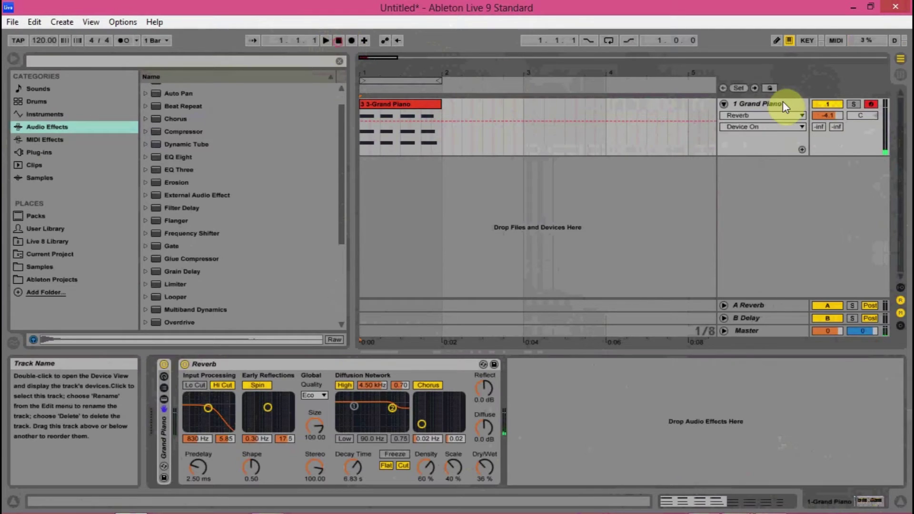
# Freeze the Grand Piano track and play back its frozen reverb tail.
pyautogui.rightClick(761, 102)
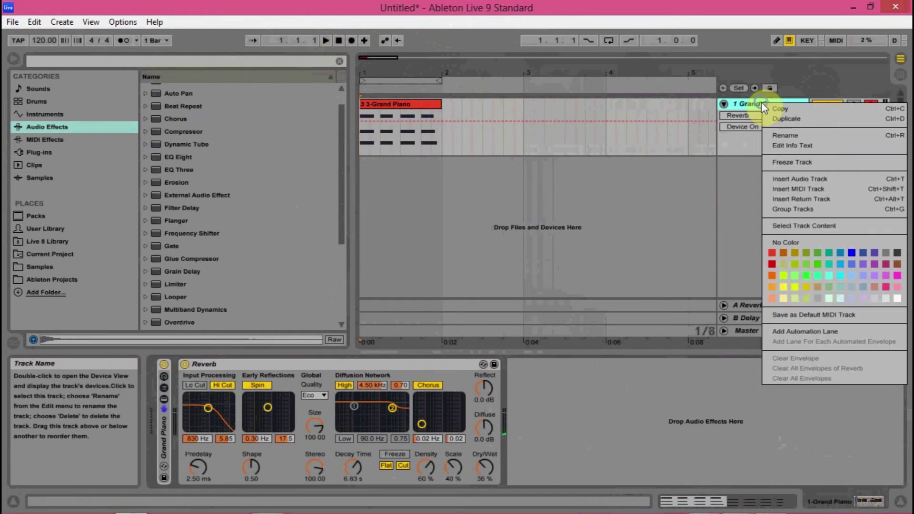
pyautogui.click(783, 163)
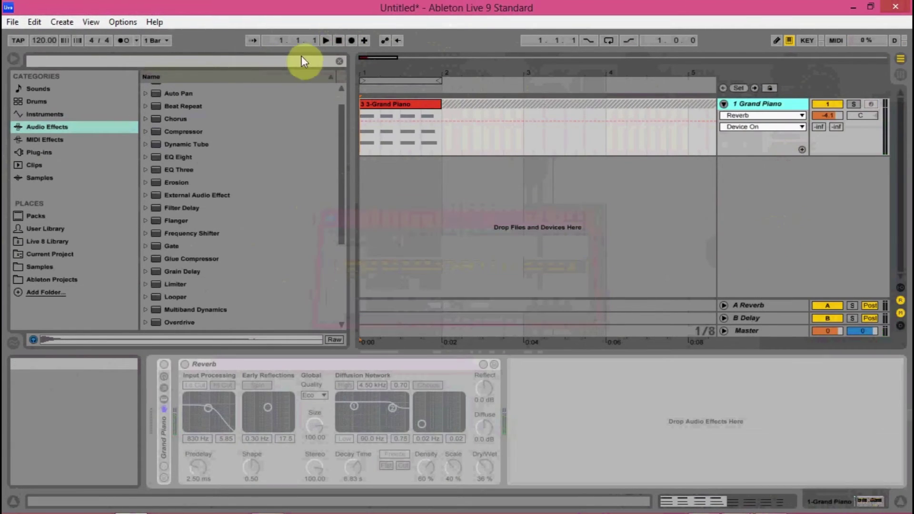
pyautogui.moveTo(398, 59); pyautogui.dragTo(469, 57)
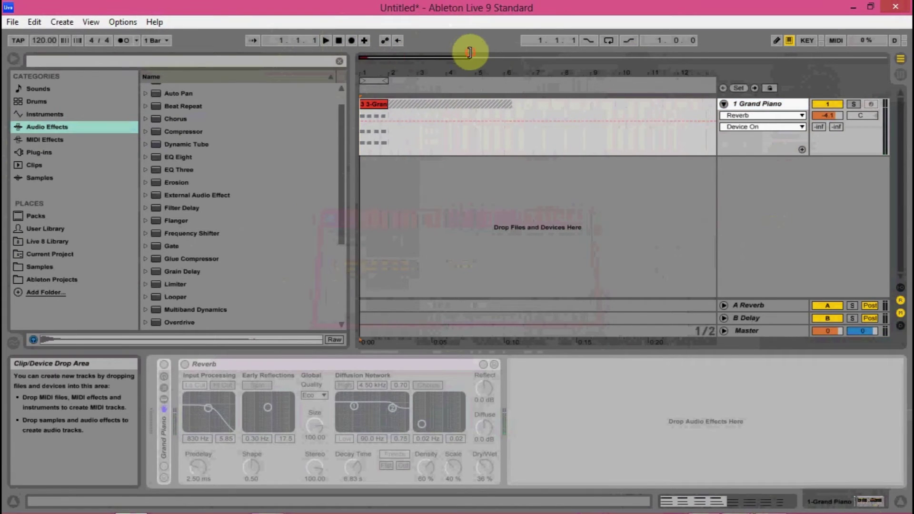
pyautogui.click(444, 102)
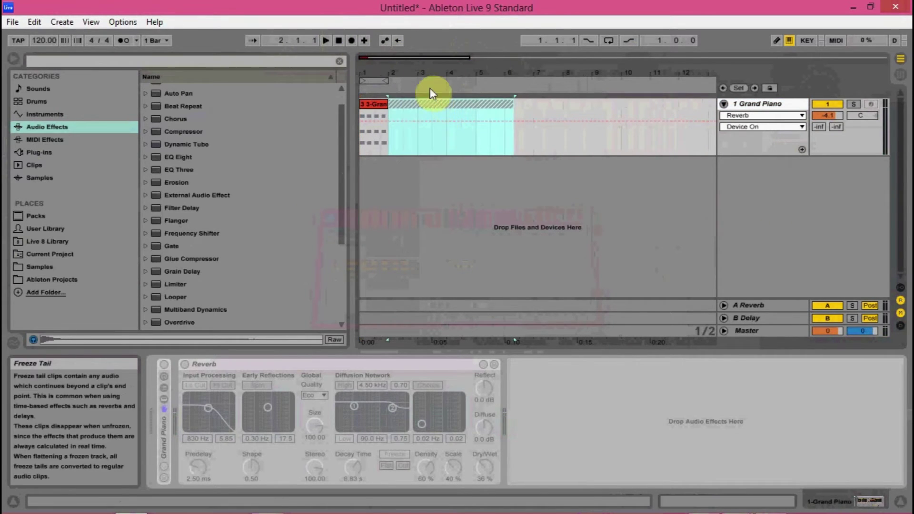
pyautogui.click(338, 41)
pyautogui.click(325, 41)
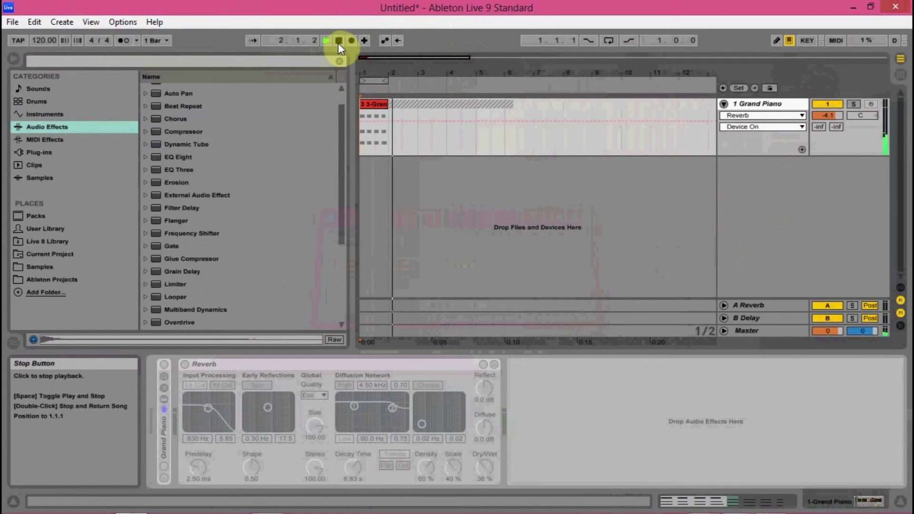
pyautogui.click(339, 42)
# Flatten the frozen Grand Piano track to audio and extend its clip to about bar 6.
pyautogui.rightClick(786, 106)
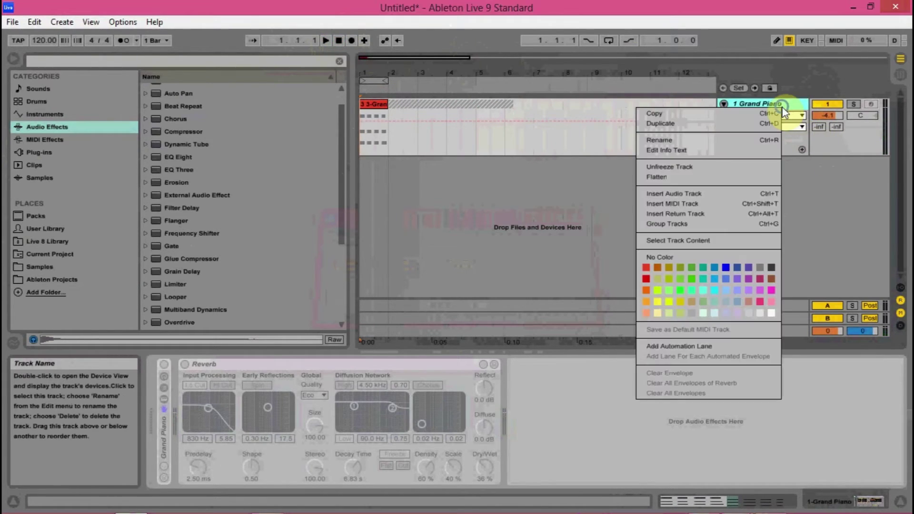
pyautogui.click(663, 179)
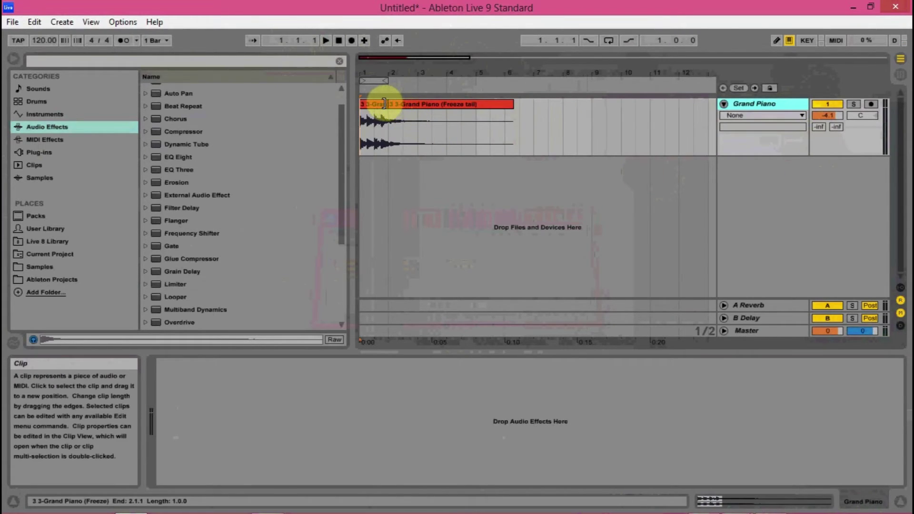
pyautogui.moveTo(388, 104); pyautogui.dragTo(516, 100)
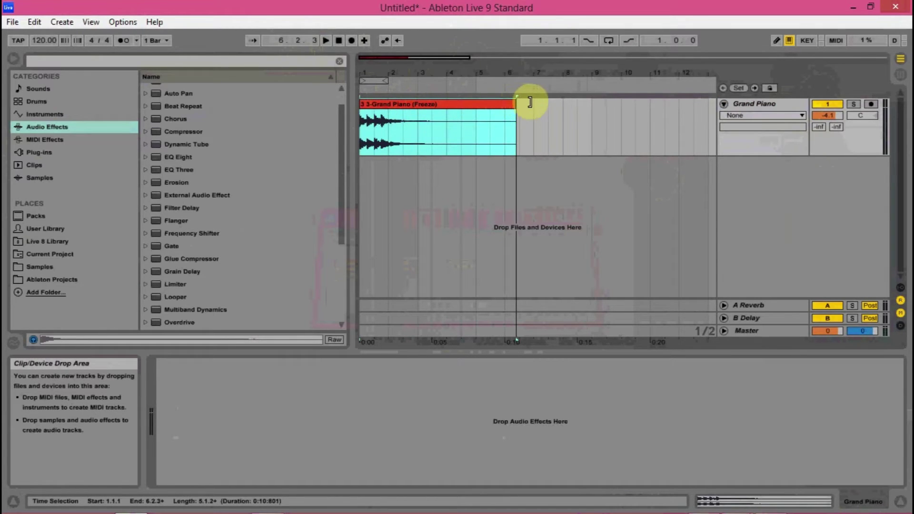
pyautogui.click(771, 104)
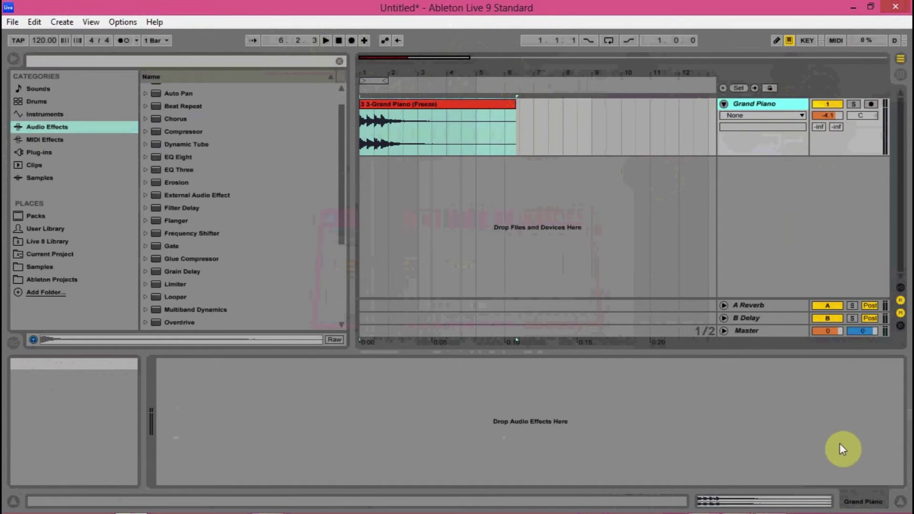
# Preview the flattened piano clip, then insert a new audio track below Grand Piano.
pyautogui.click(775, 499)
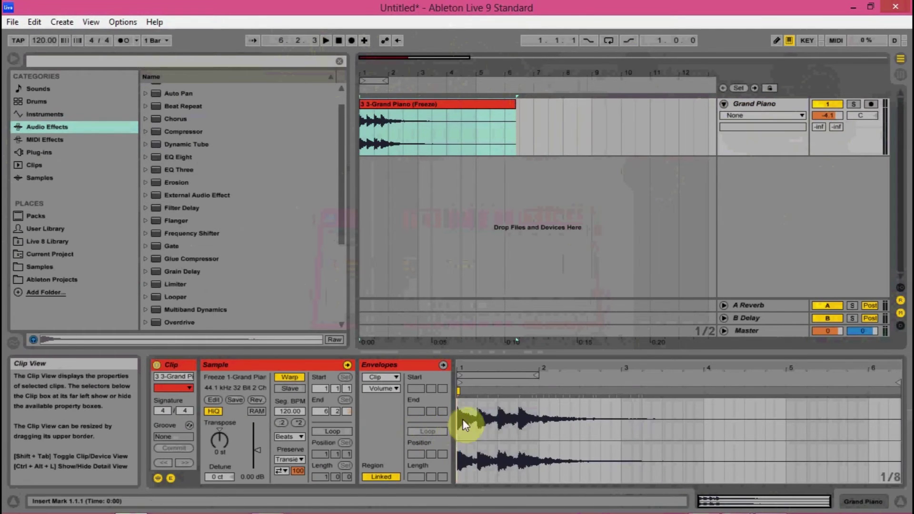
pyautogui.click(854, 486)
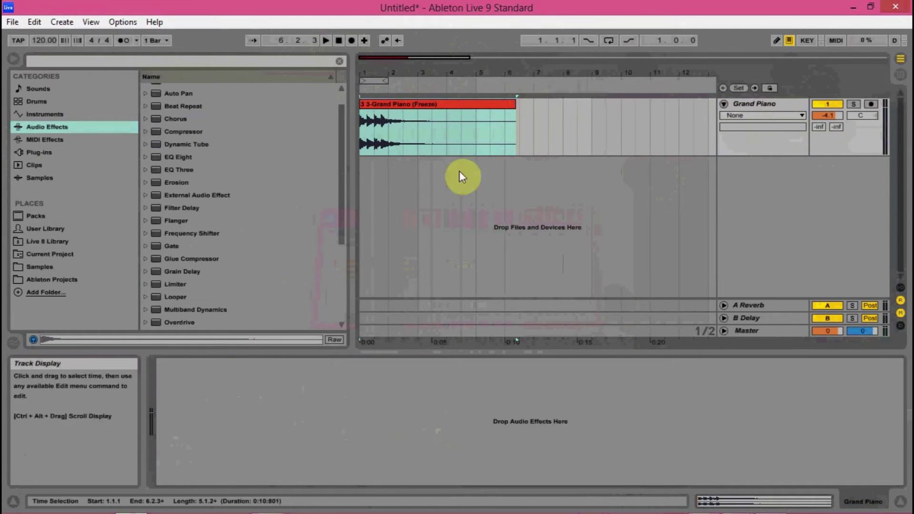
pyautogui.click(339, 41)
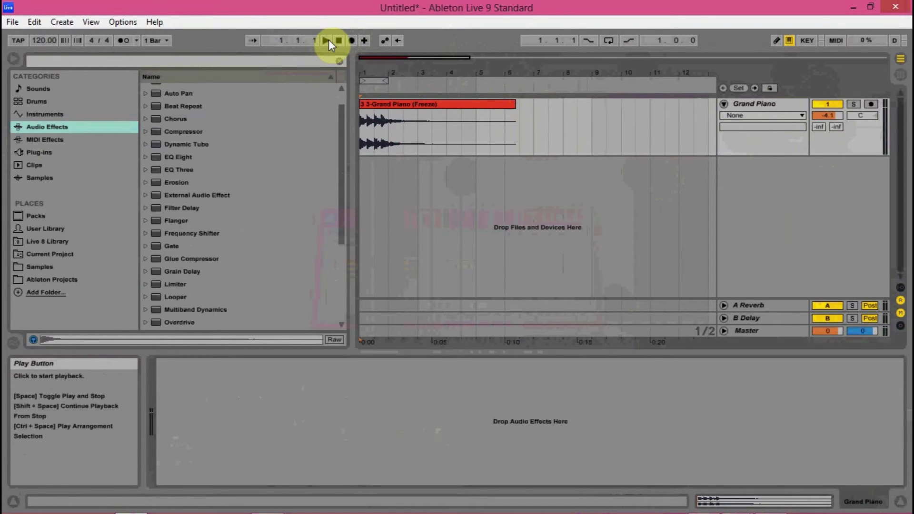
pyautogui.click(328, 40)
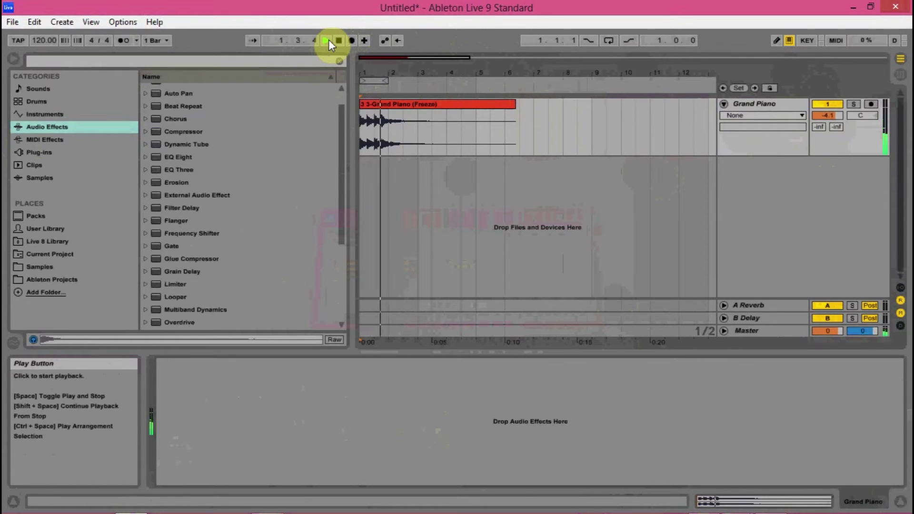
pyautogui.click(338, 41)
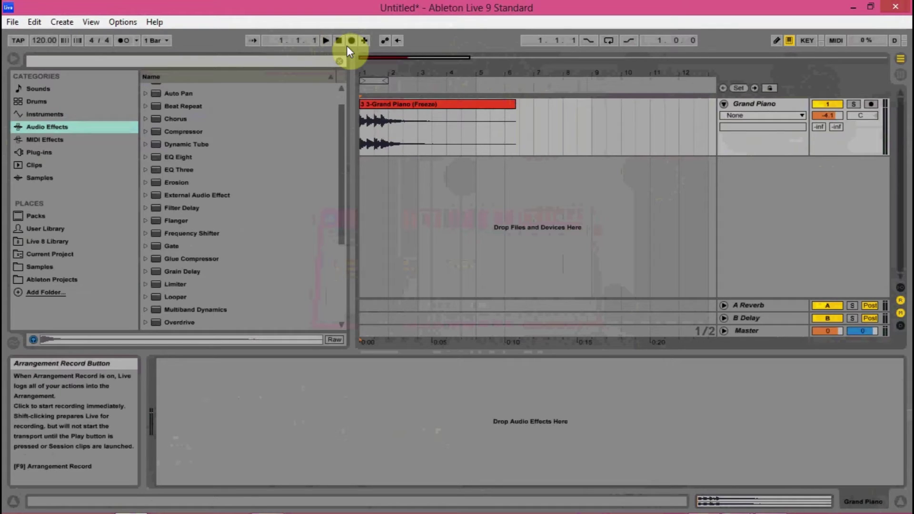
pyautogui.click(786, 105)
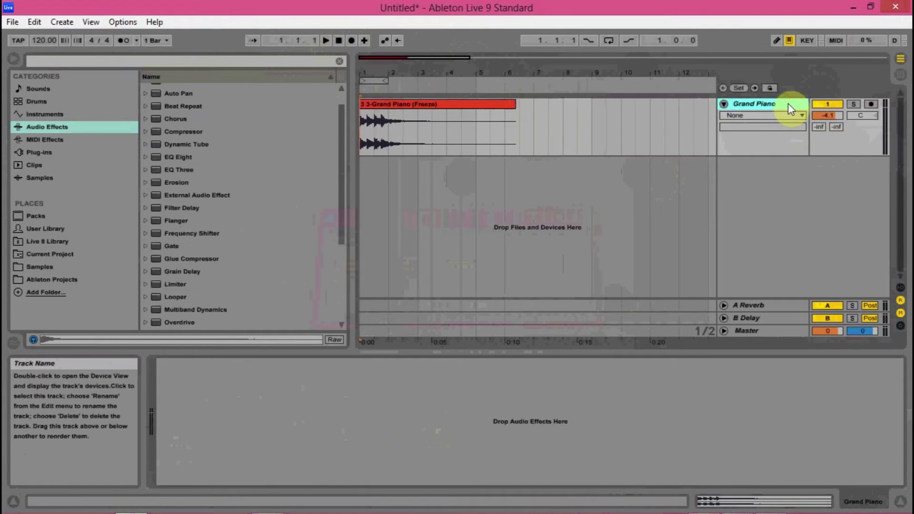
pyautogui.hotkey('ctrl', 't')
# Set the new 2 Audio track's input to Resampling, then delete that track.
pyautogui.click(900, 287)
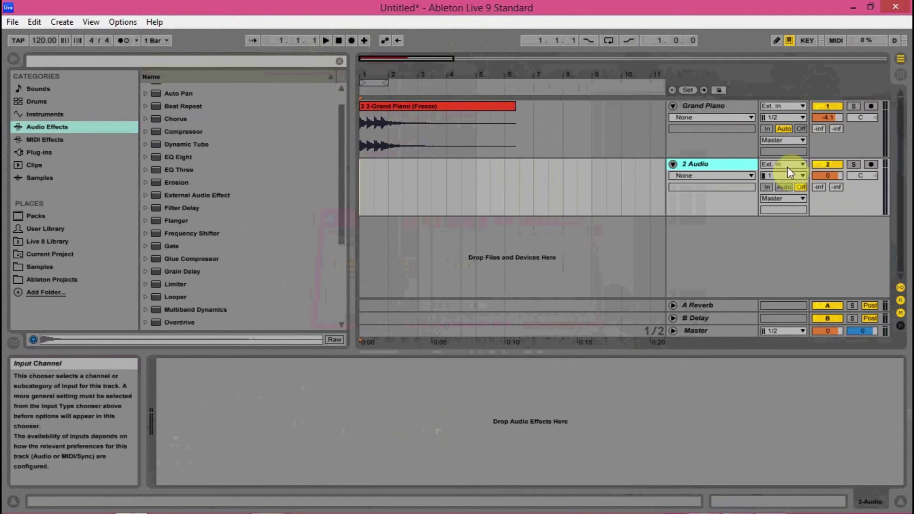
pyautogui.click(787, 167)
pyautogui.click(784, 193)
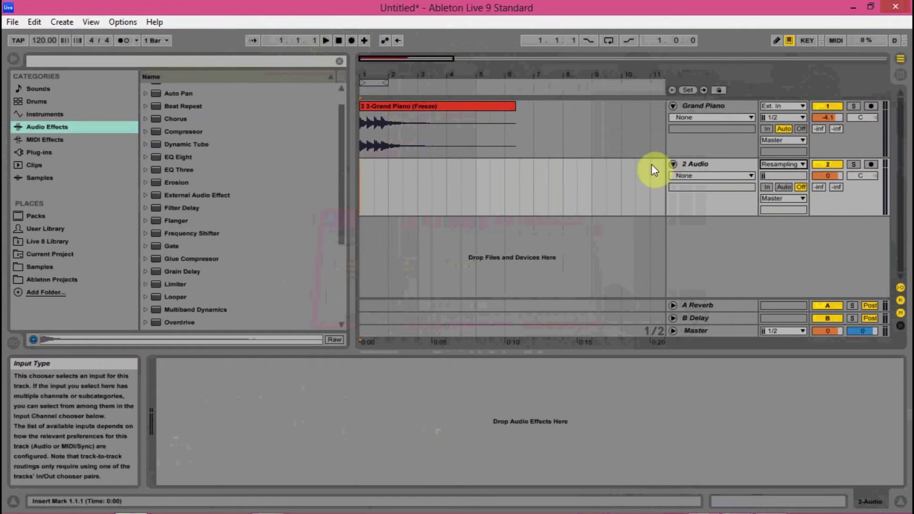
pyautogui.click(699, 164)
pyautogui.press('Delete')
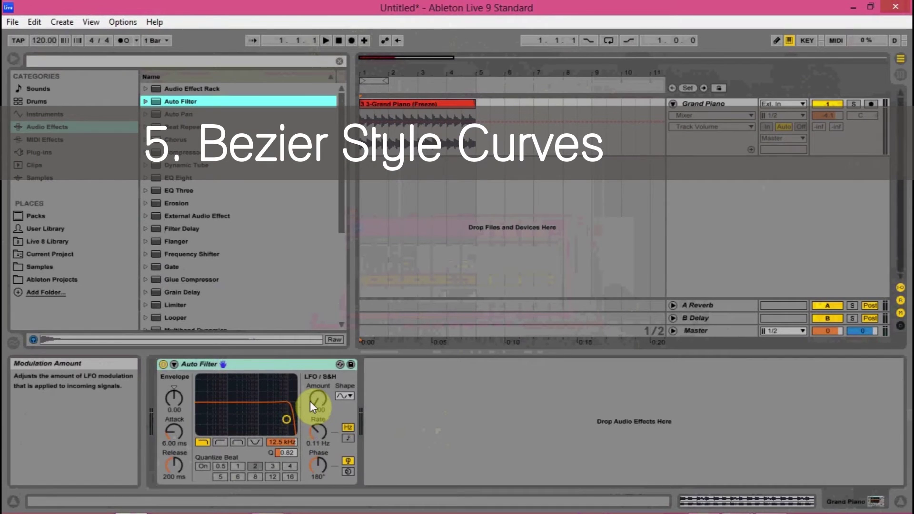
# Lower the Auto Filter cutoff and draw a Frequency automation ramp rising to 19.9 kHz near bar 4.
pyautogui.moveTo(287, 419); pyautogui.dragTo(252, 418)
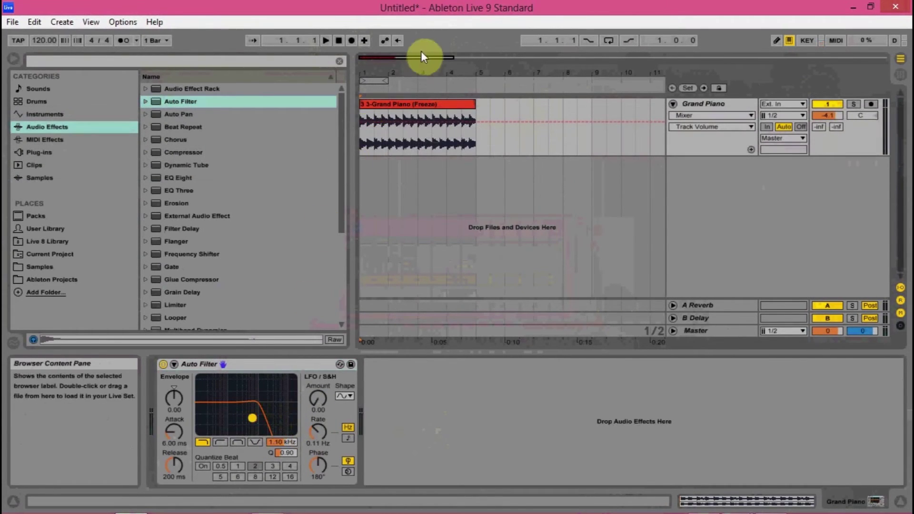
pyautogui.moveTo(420, 50); pyautogui.dragTo(418, 66)
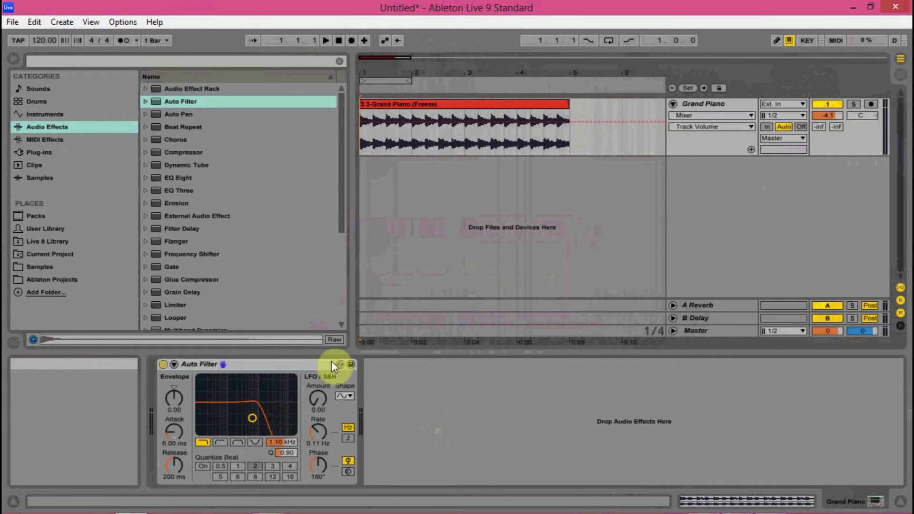
pyautogui.click(275, 442)
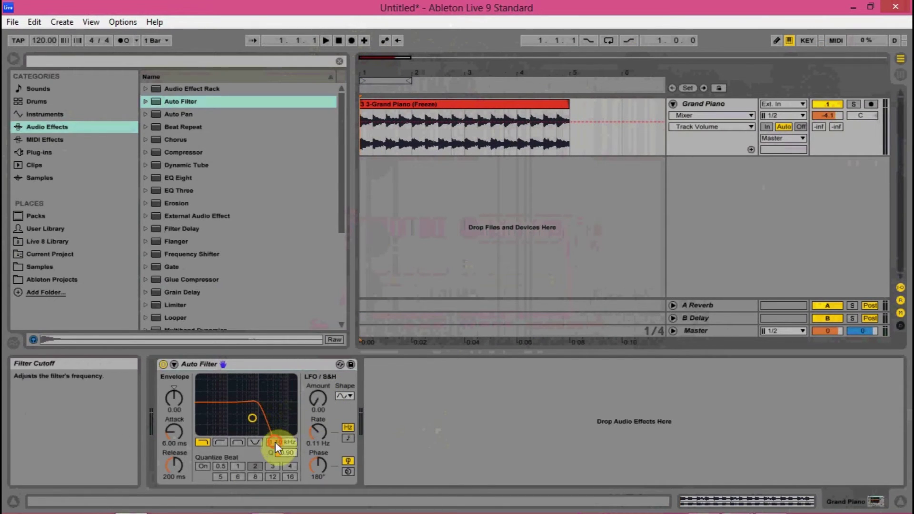
pyautogui.click(363, 130)
pyautogui.press('space')
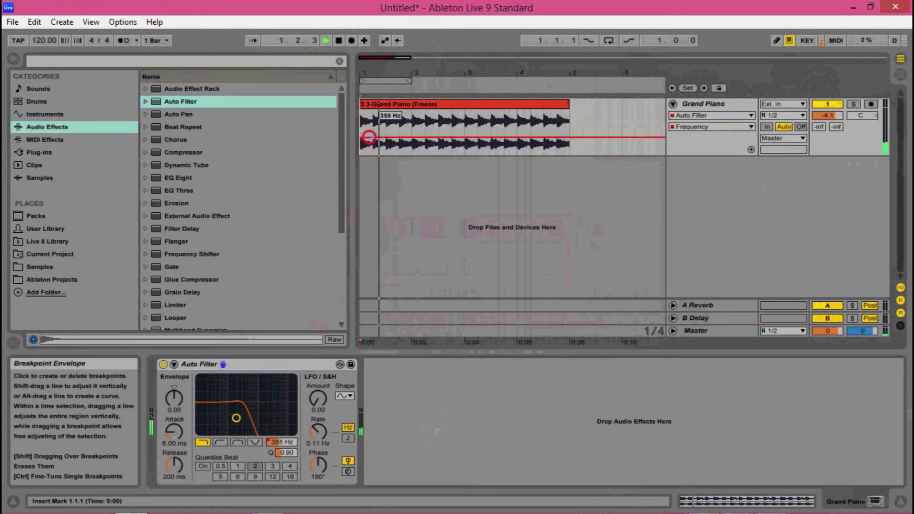
pyautogui.moveTo(398, 131); pyautogui.dragTo(518, 111)
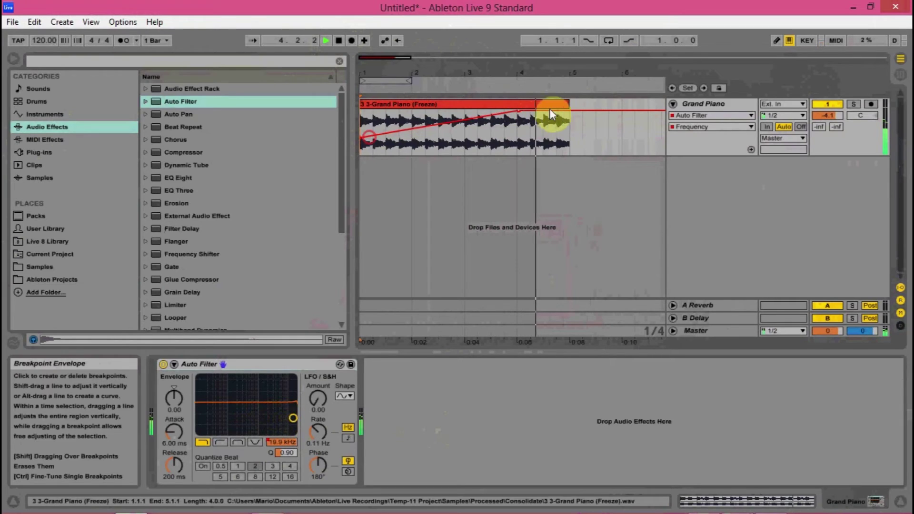
pyautogui.press('space')
# Trim the Grand Piano clip to end at bar 4 and replay it.
pyautogui.moveTo(567, 101); pyautogui.dragTo(516, 91)
pyautogui.press('space')
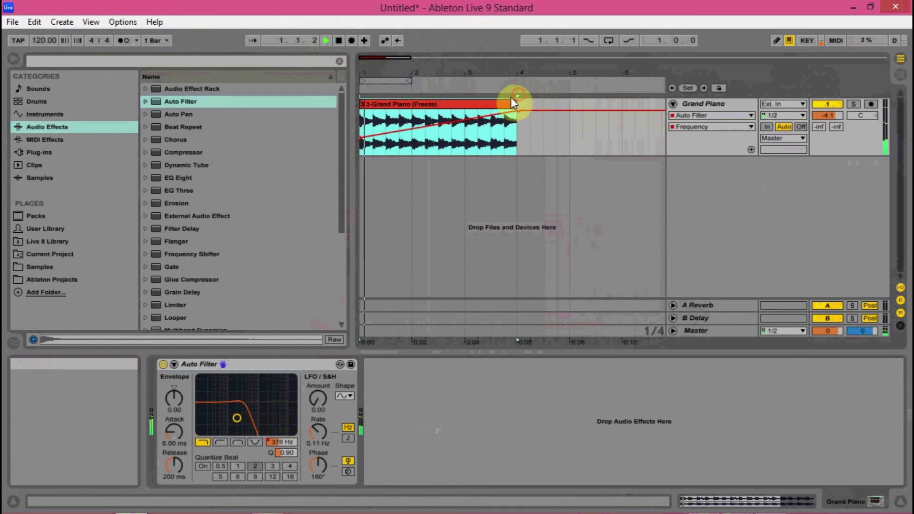
pyautogui.press('space')
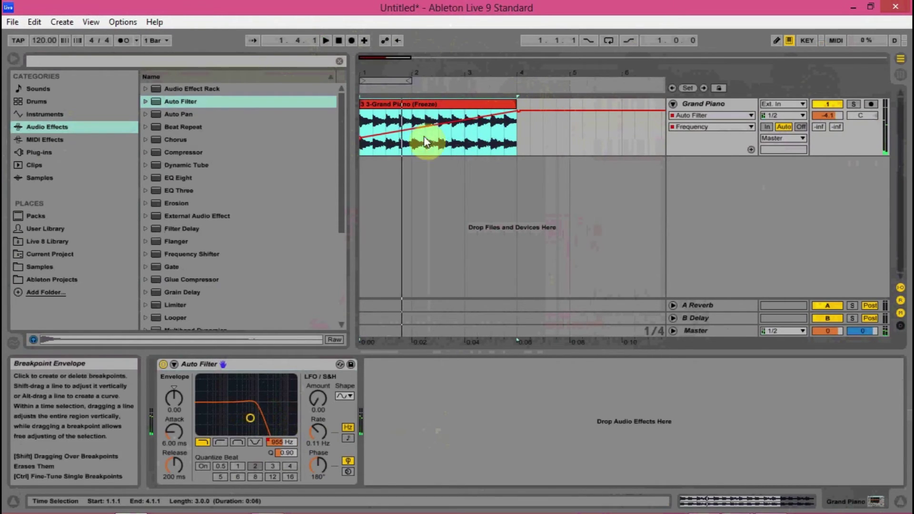
pyautogui.click(423, 122)
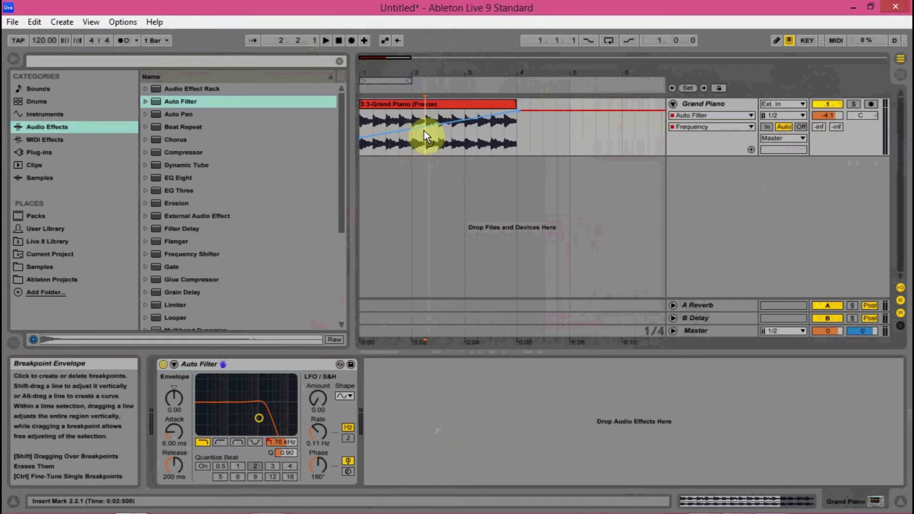
# Reshape the frequency curve, then remove the extra breakpoints to leave a straight ramp.
pyautogui.moveTo(422, 131)
pyautogui.mouseDown()
pyautogui.moveTo(422, 105)
pyautogui.moveTo(421, 136)
pyautogui.mouseUp()
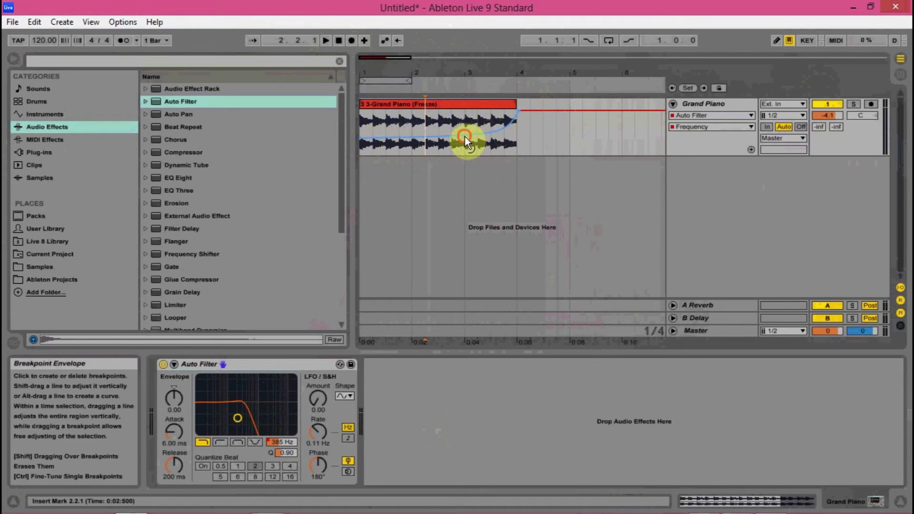
pyautogui.moveTo(465, 137); pyautogui.dragTo(465, 113)
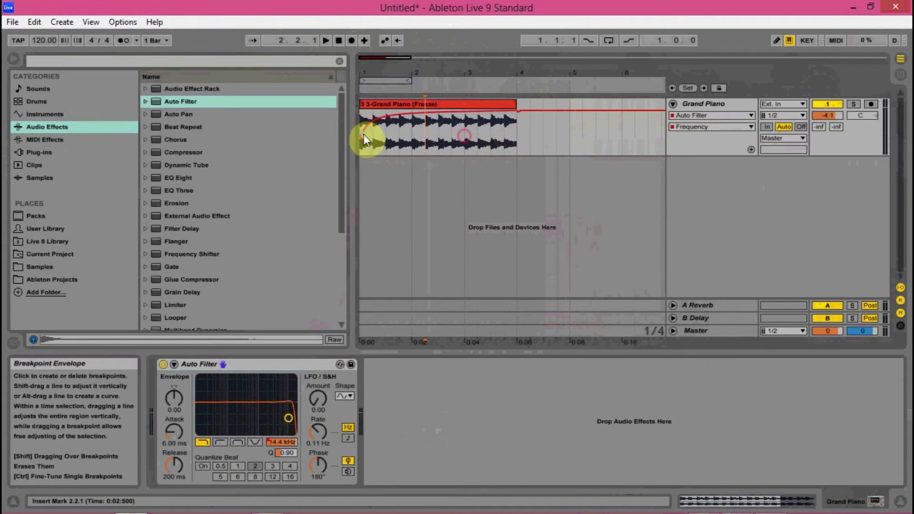
pyautogui.moveTo(364, 136); pyautogui.dragTo(405, 148)
pyautogui.click(444, 134)
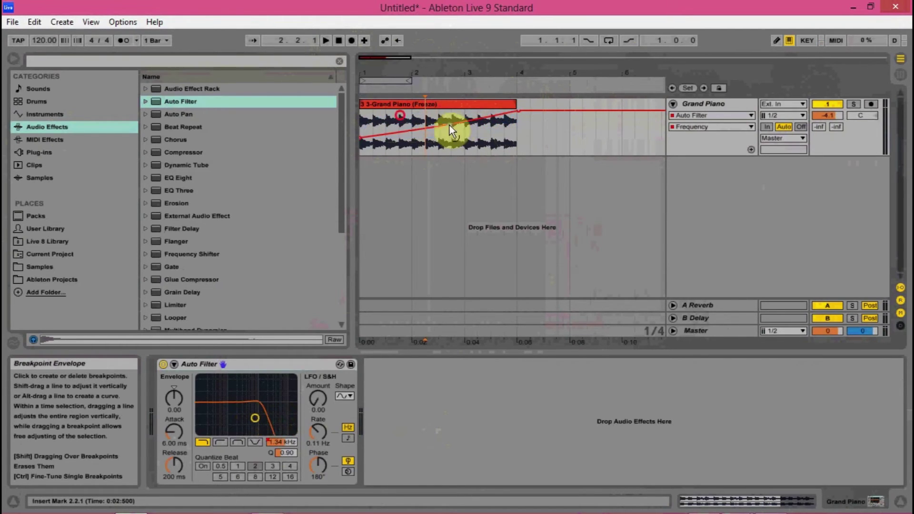
pyautogui.click(466, 133)
pyautogui.click(470, 133)
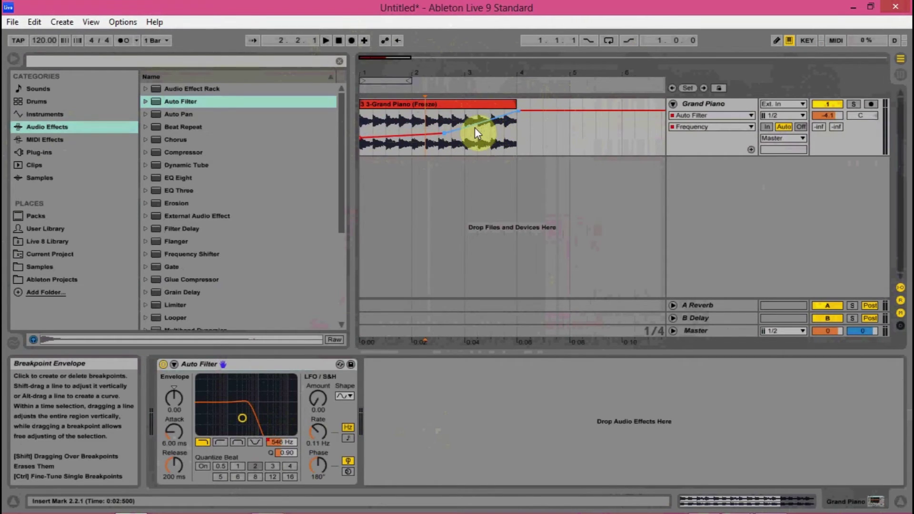
pyautogui.hotkey('ctrl', 'z')
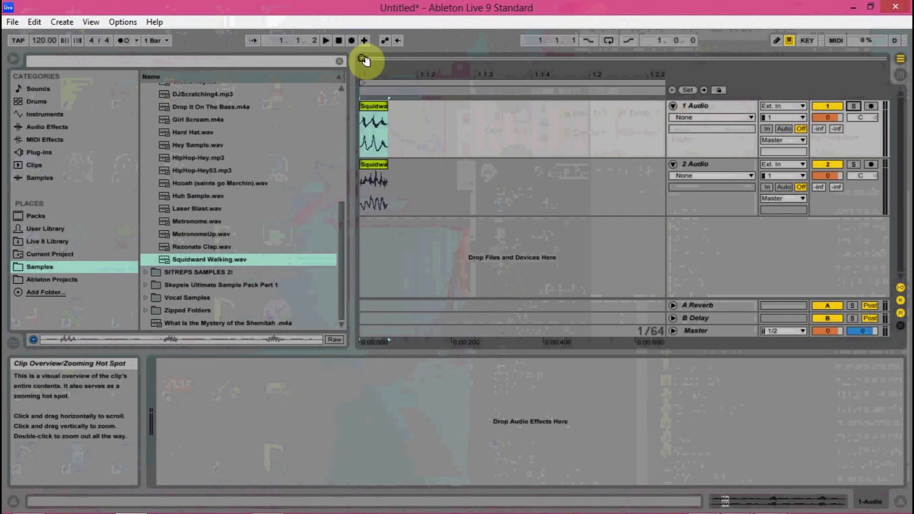
# Zoom in on the Squidward Walking clips, solo and play track 1, then minimize Live.
pyautogui.moveTo(364, 60); pyautogui.dragTo(364, 78)
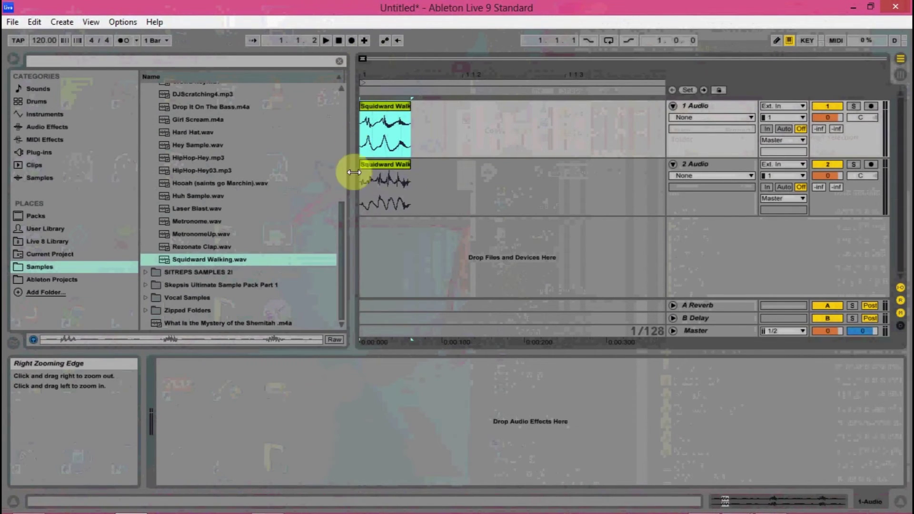
pyautogui.moveTo(342, 215)
pyautogui.mouseDown()
pyautogui.moveTo(340, 107)
pyautogui.moveTo(344, 202)
pyautogui.mouseUp()
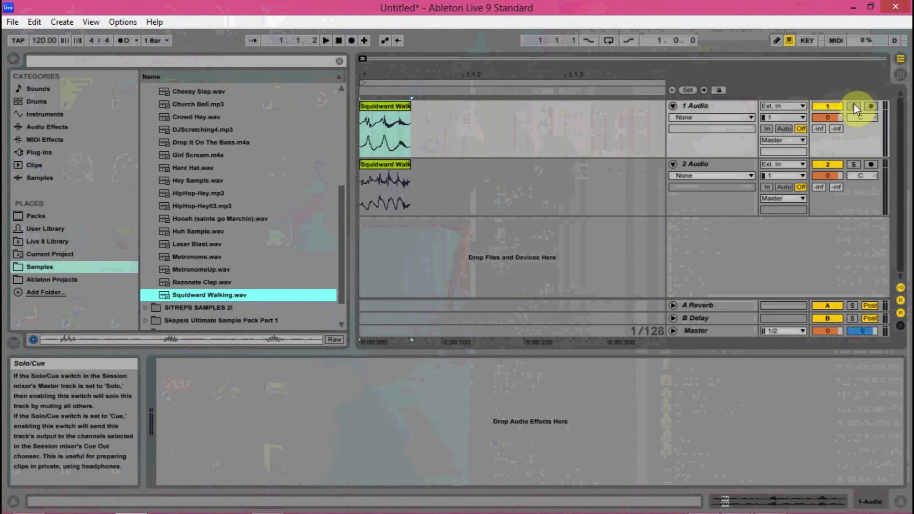
pyautogui.click(853, 164)
pyautogui.press('space')
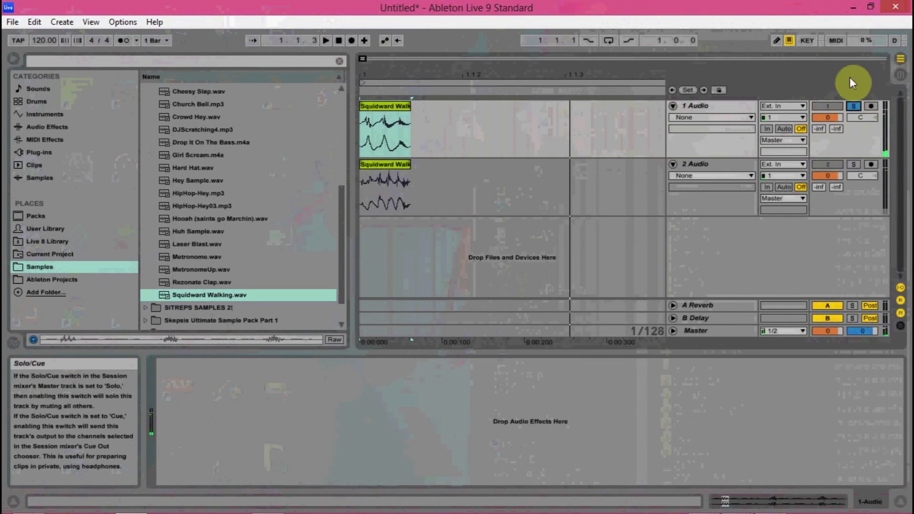
pyautogui.click(852, 8)
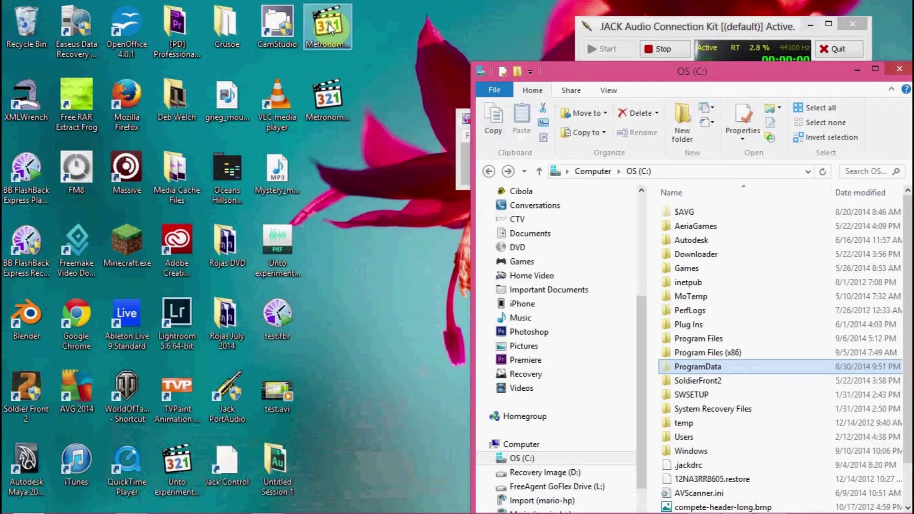
# Bring up and maximize the OS (C:) Explorer window and open ProgramData.
pyautogui.click(377, 106)
pyautogui.moveTo(190, 508)
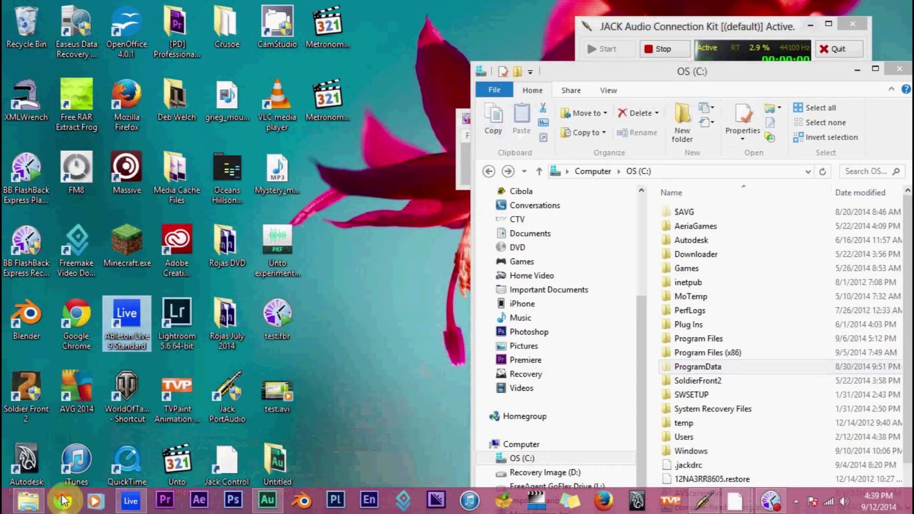
pyautogui.click(37, 502)
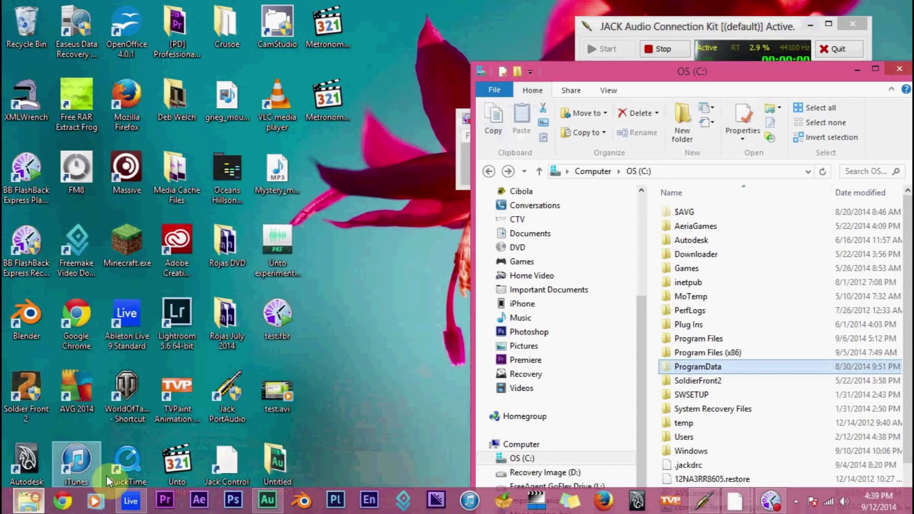
pyautogui.doubleClick(718, 72)
pyautogui.click(45, 391)
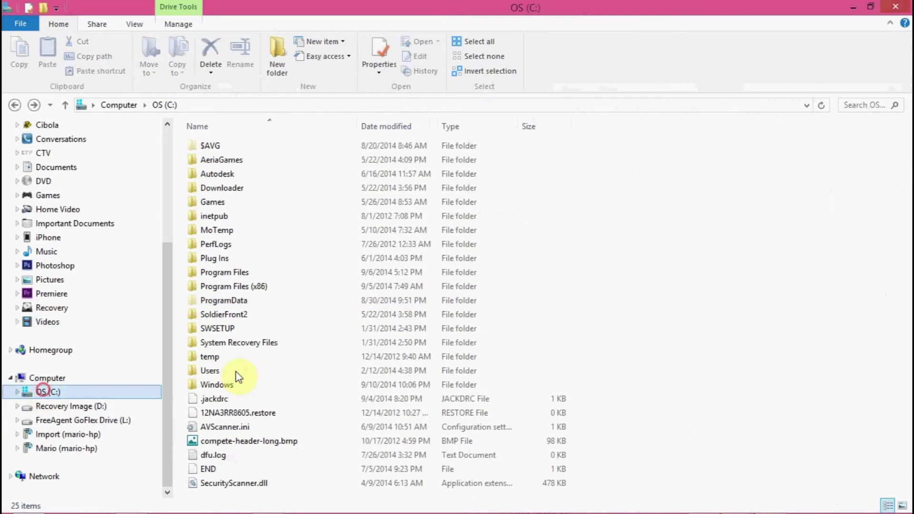
pyautogui.click(240, 301)
pyautogui.doubleClick(240, 301)
# Navigate Ableton > Live 9 Standard > Resources > Misc > Metronome > Samples, then shrink the window.
pyautogui.doubleClick(232, 218)
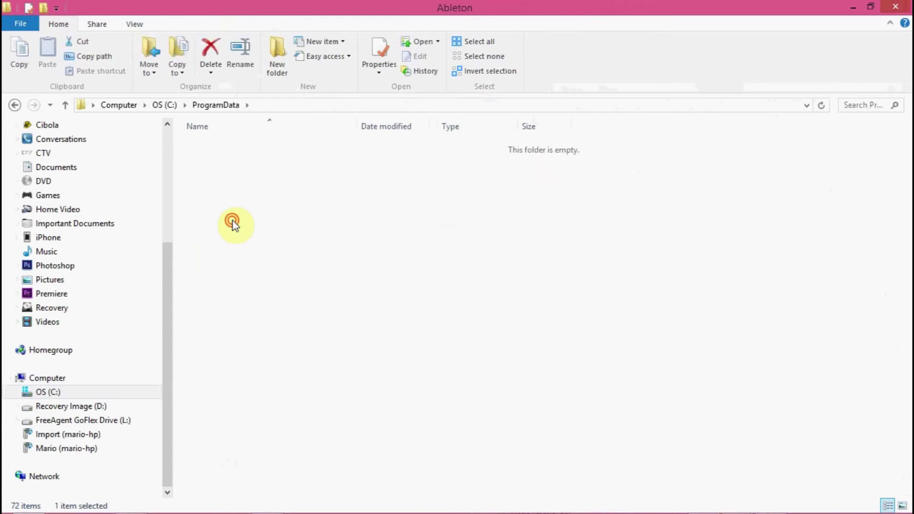
pyautogui.doubleClick(230, 162)
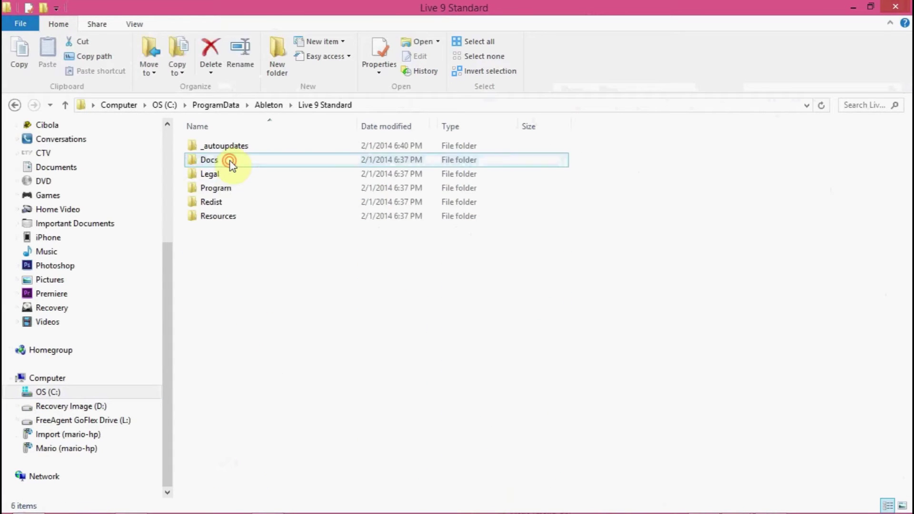
pyautogui.doubleClick(223, 189)
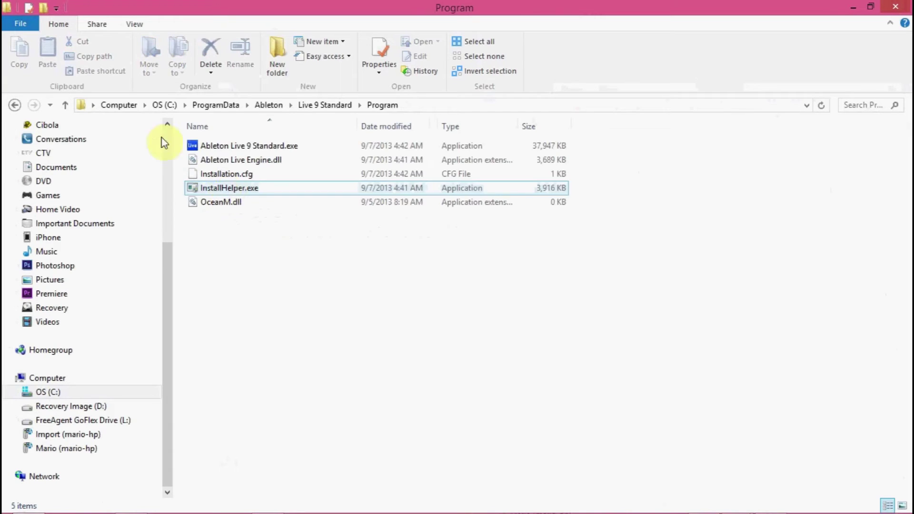
pyautogui.click(15, 105)
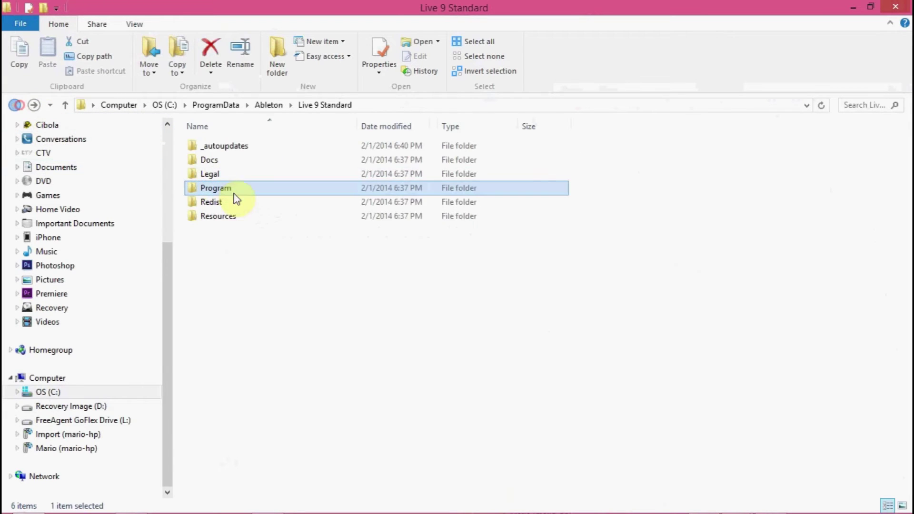
pyautogui.click(225, 219)
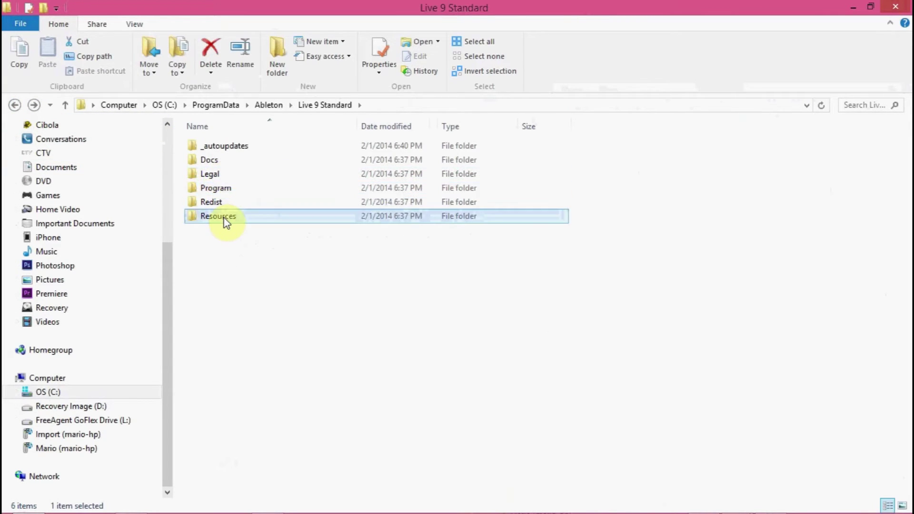
pyautogui.doubleClick(225, 219)
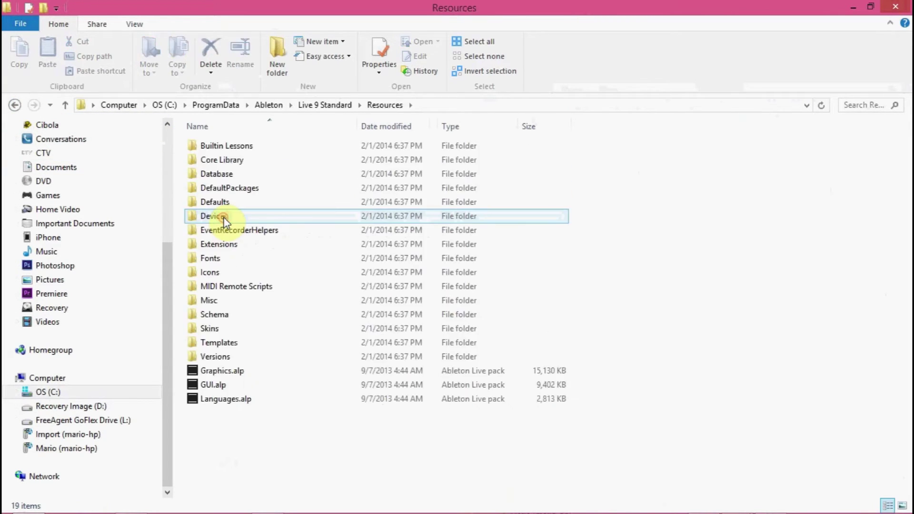
pyautogui.doubleClick(215, 303)
pyautogui.doubleClick(225, 174)
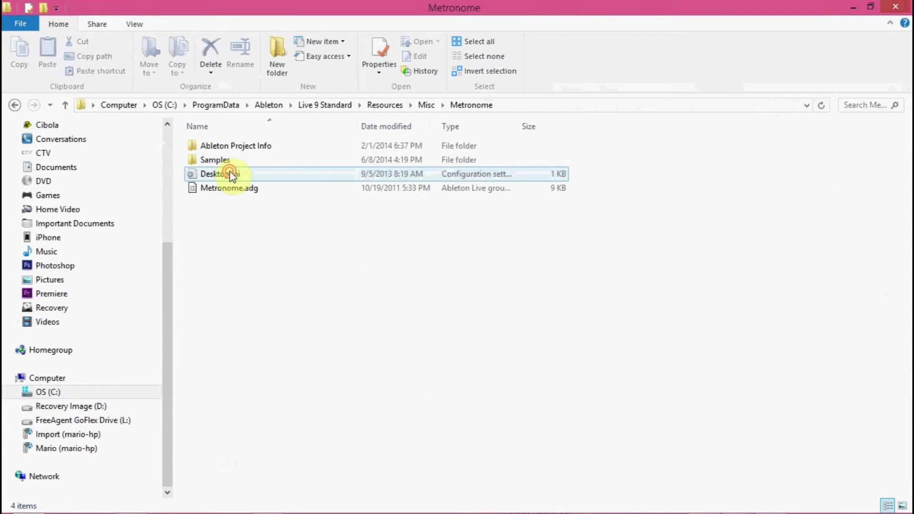
pyautogui.doubleClick(227, 162)
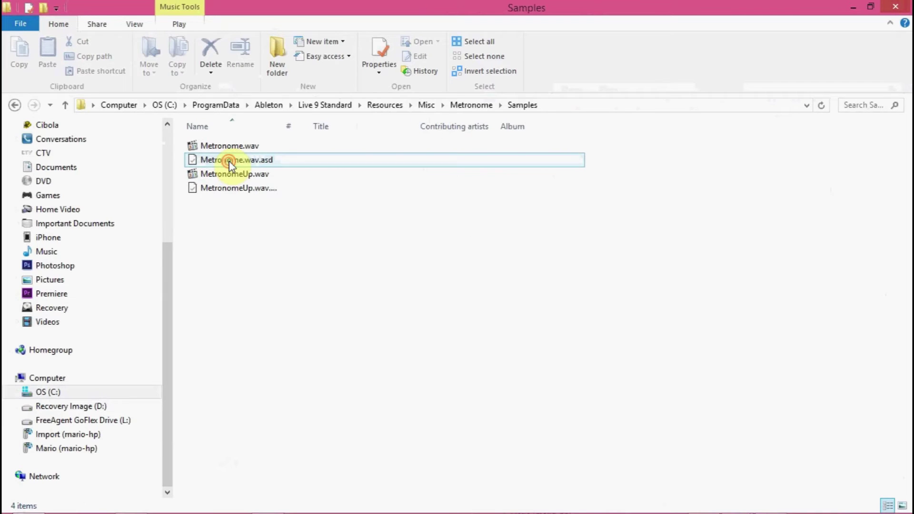
pyautogui.moveTo(438, 19); pyautogui.dragTo(331, 29)
# Rename the desktop metronome sample file to MetronomeUp.wav.
pyautogui.click(352, 180)
pyautogui.click(355, 207)
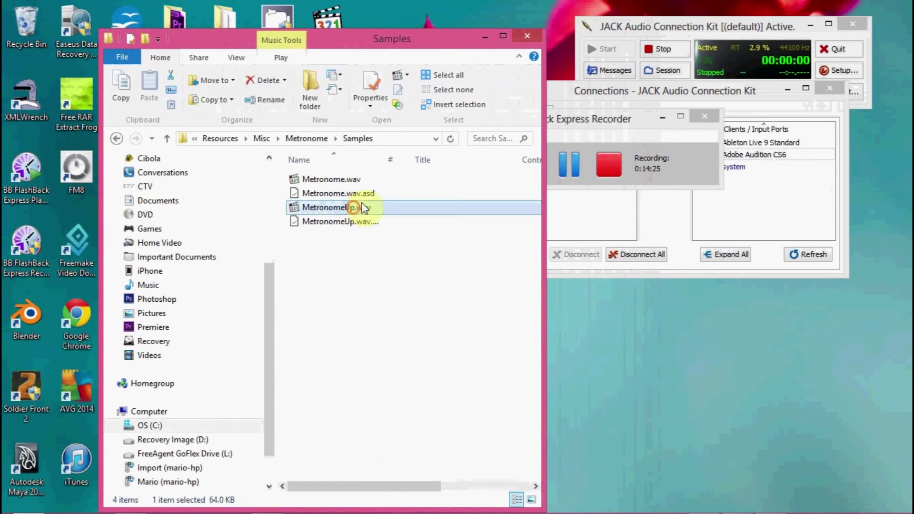
pyautogui.moveTo(407, 35); pyautogui.dragTo(702, 35)
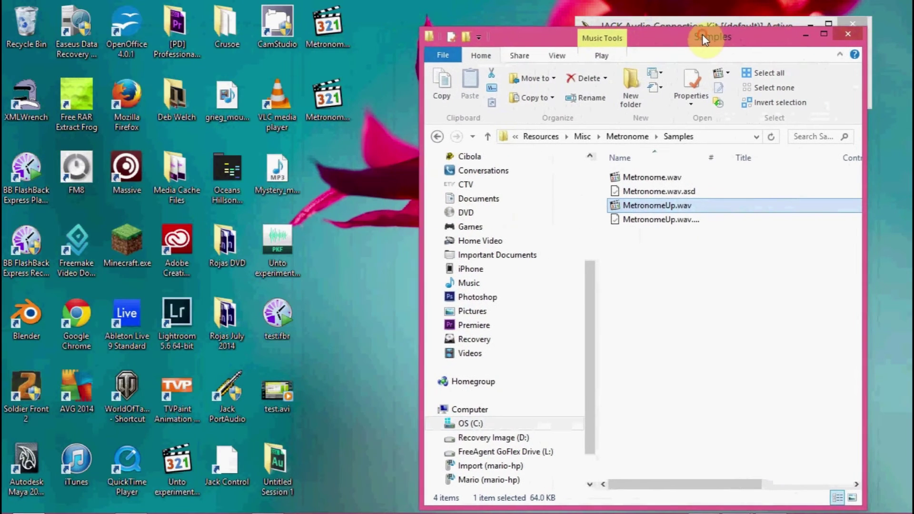
pyautogui.click(330, 97)
pyautogui.rightClick(329, 102)
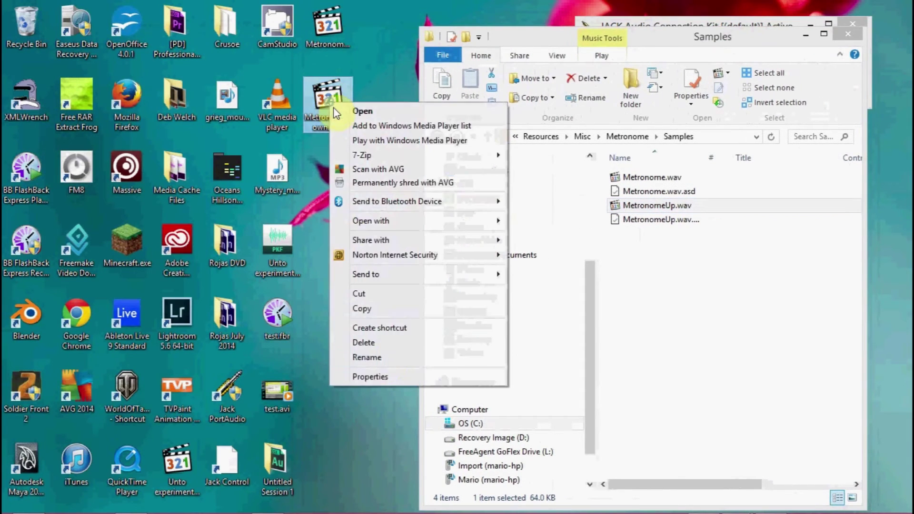
pyautogui.click(381, 358)
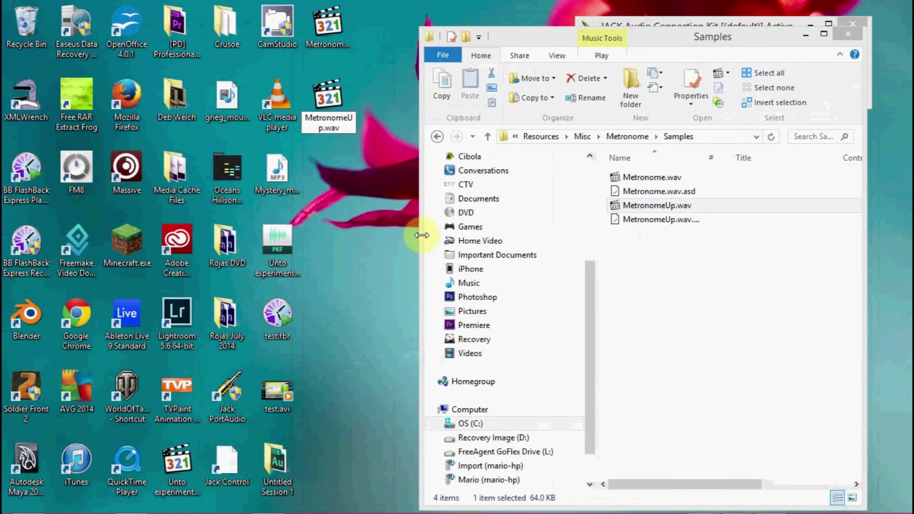
pyautogui.click(342, 32)
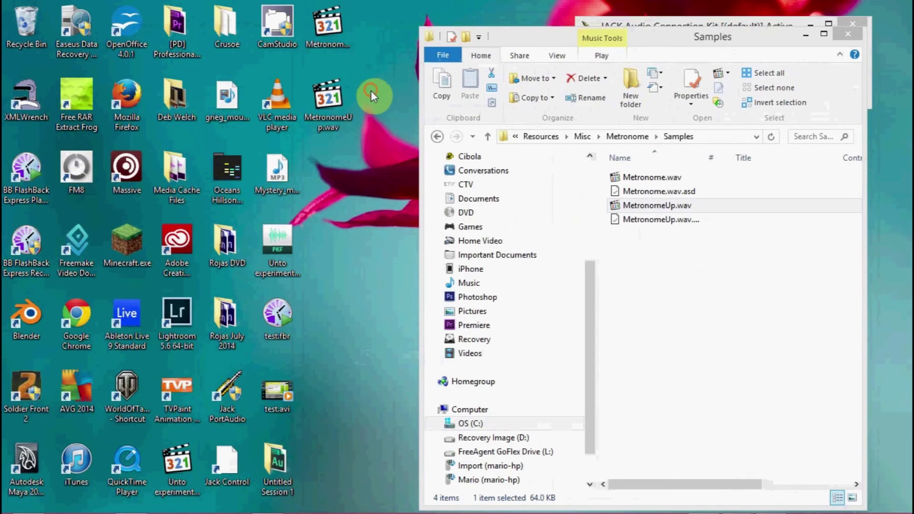
# Copy the four Metronome files from the Samples folder.
pyautogui.click(694, 273)
pyautogui.click(666, 206)
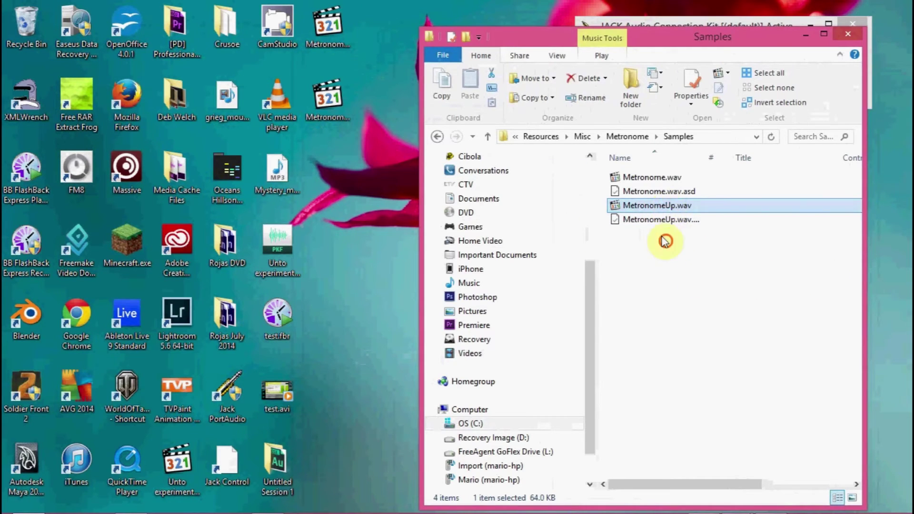
pyautogui.moveTo(666, 241); pyautogui.dragTo(653, 168)
pyautogui.rightClick(659, 175)
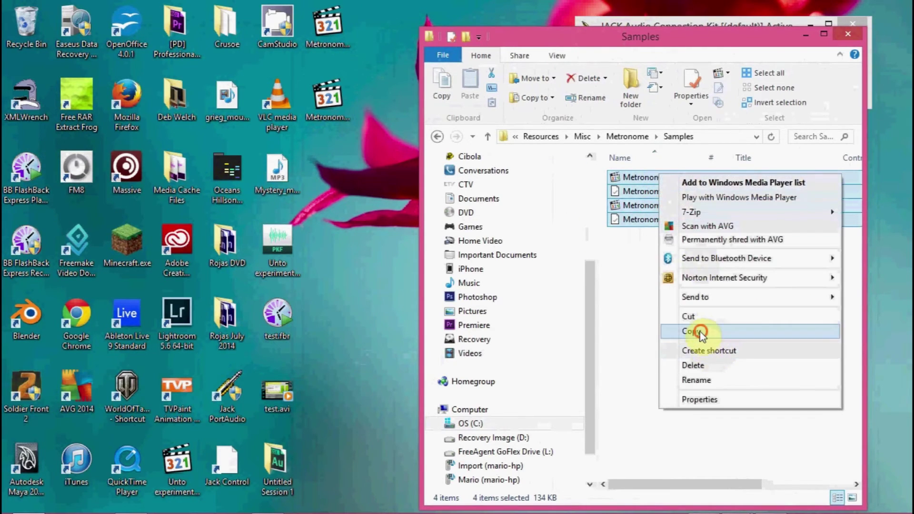
pyautogui.click(699, 333)
# Create a new desktop folder named Metro.
pyautogui.rightClick(323, 281)
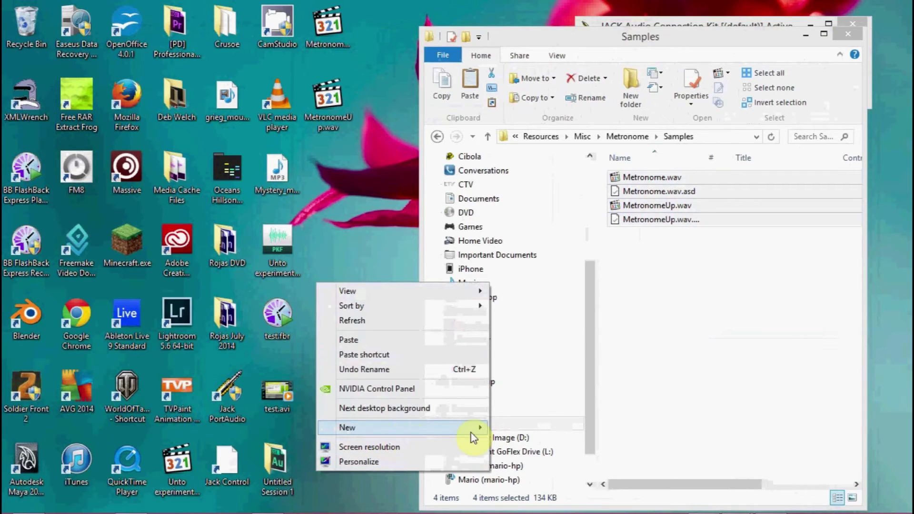
pyautogui.moveTo(471, 437)
pyautogui.click(512, 260)
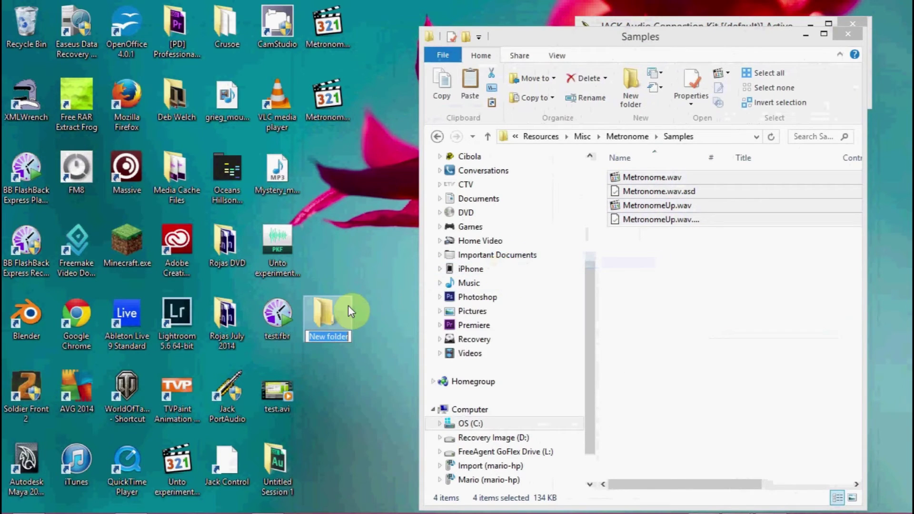
pyautogui.write('Metro')
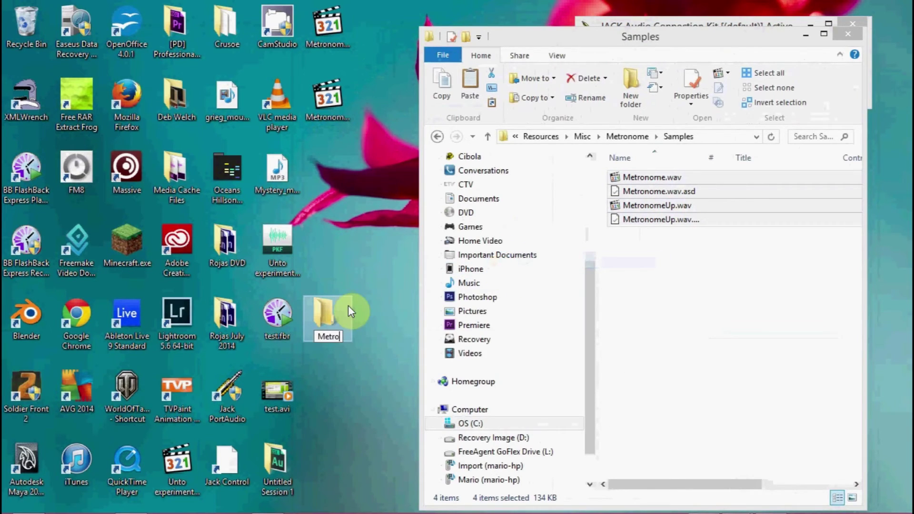
pyautogui.press('Return')
# Paste the four Metronome files into Metro, close it, and reselect the files in Samples.
pyautogui.doubleClick(324, 314)
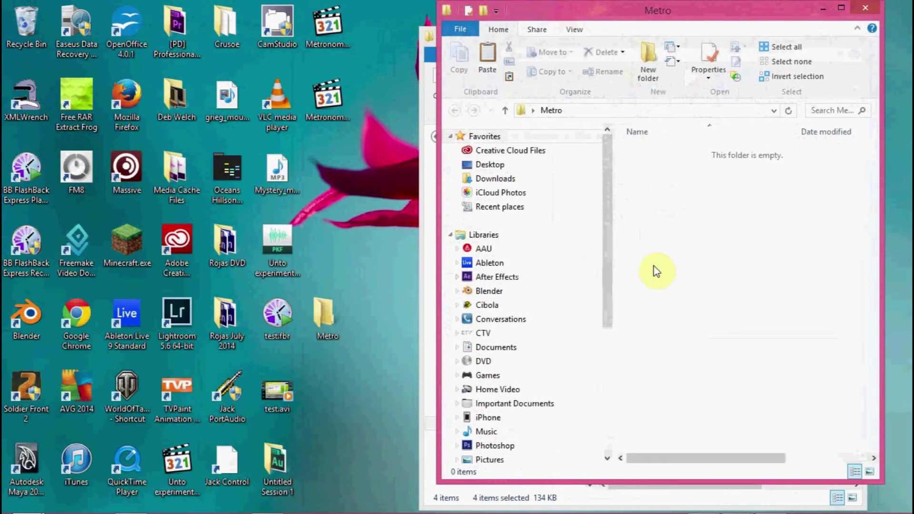
pyautogui.rightClick(663, 258)
pyautogui.click(695, 348)
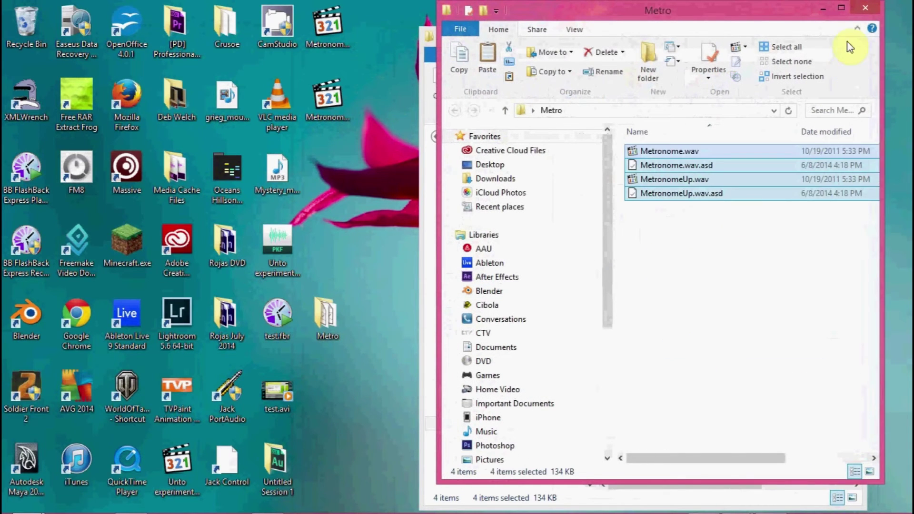
pyautogui.click(864, 9)
pyautogui.moveTo(673, 281); pyautogui.dragTo(657, 183)
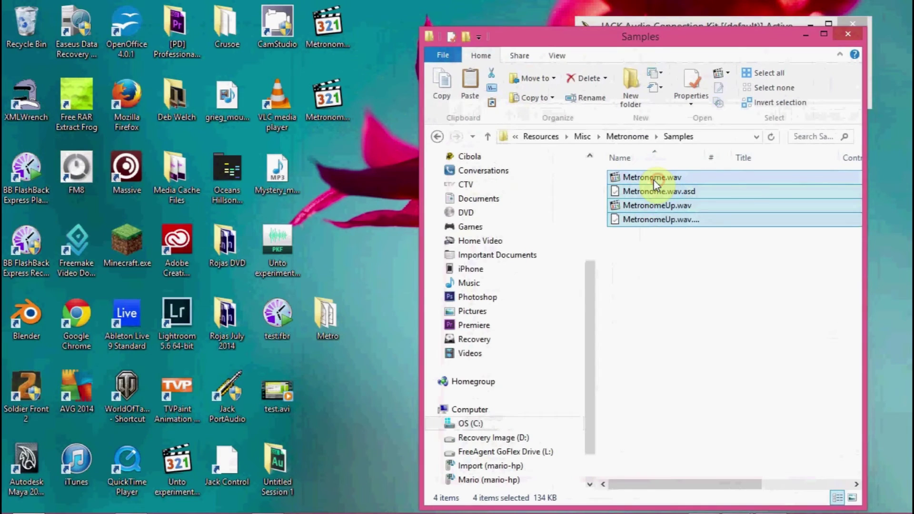
# Delete the selected Metronome files from Samples, dismissing the file-in-use warning.
pyautogui.press('Delete')
pyautogui.press('Return')
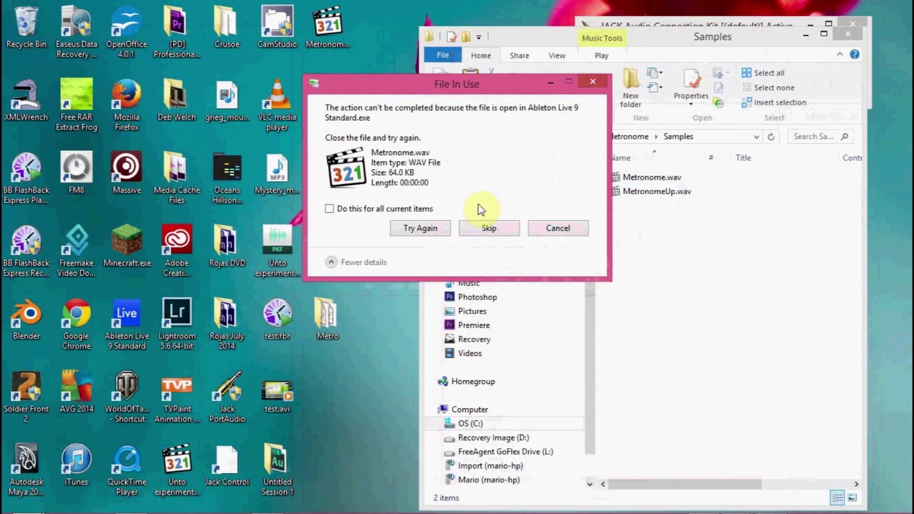
pyautogui.click(420, 229)
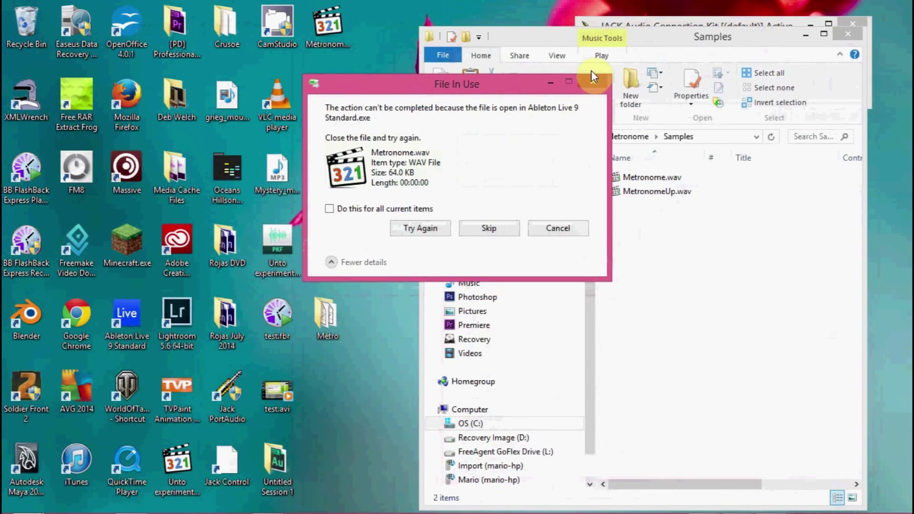
pyautogui.press('Escape')
# Try moving the desktop Metronome WAVs into Samples, cancelling when access is denied.
pyautogui.moveTo(327, 19); pyautogui.dragTo(732, 259)
pyautogui.click(386, 154)
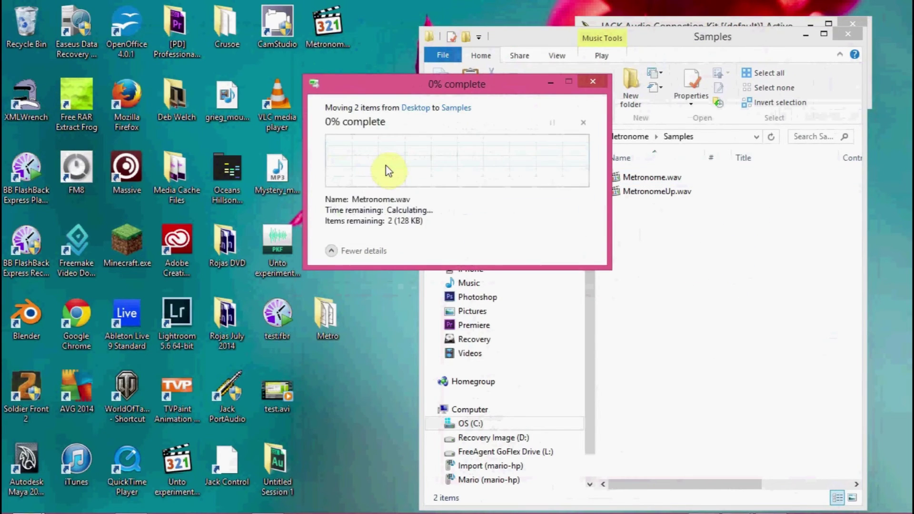
pyautogui.click(401, 199)
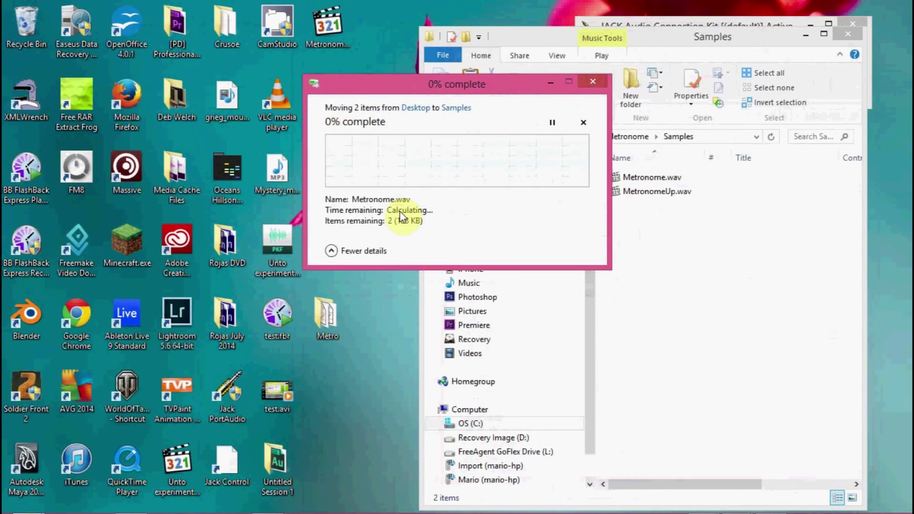
pyautogui.click(420, 173)
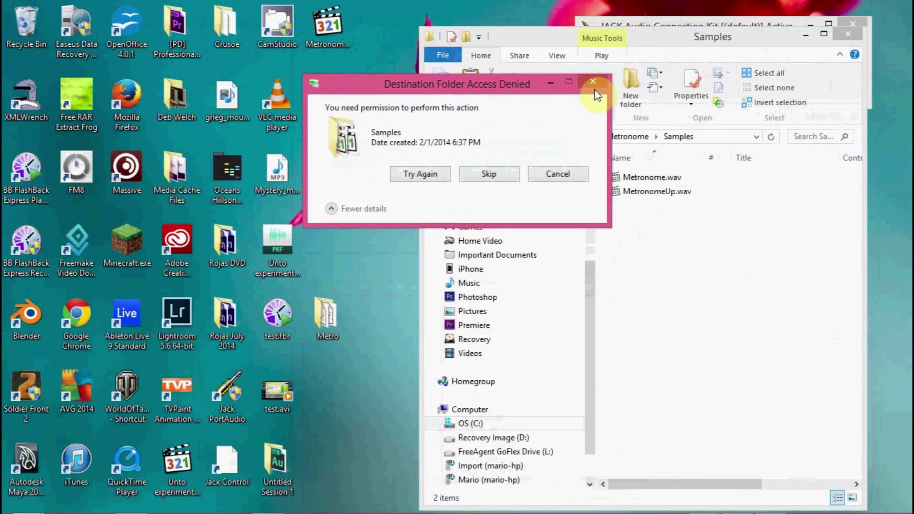
pyautogui.press('Escape')
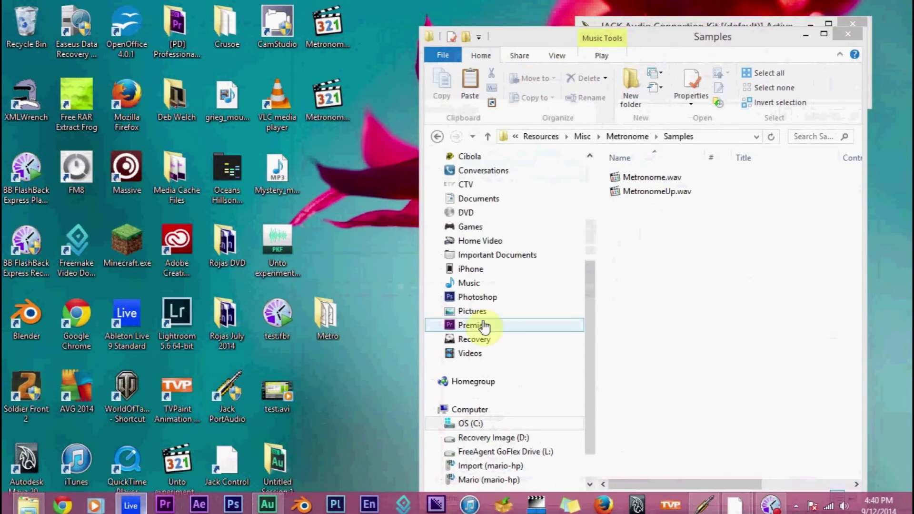
# Quit Ableton Live and answer the save prompt for the Untitled set.
pyautogui.click(158, 495)
pyautogui.hotkey('alt', 'F4')
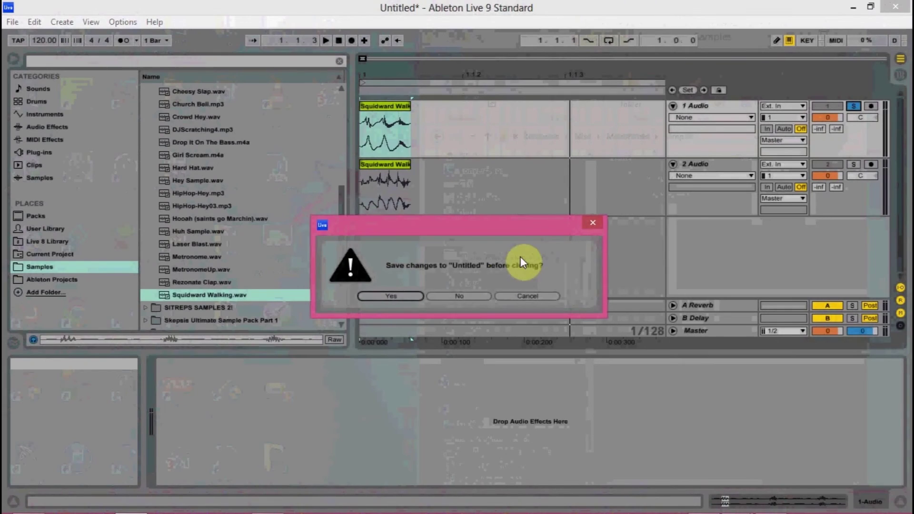
pyautogui.click(450, 297)
# Replace Samples' Metronome WAVs with the desktop copies, then relaunch Live as administrator.
pyautogui.click(451, 299)
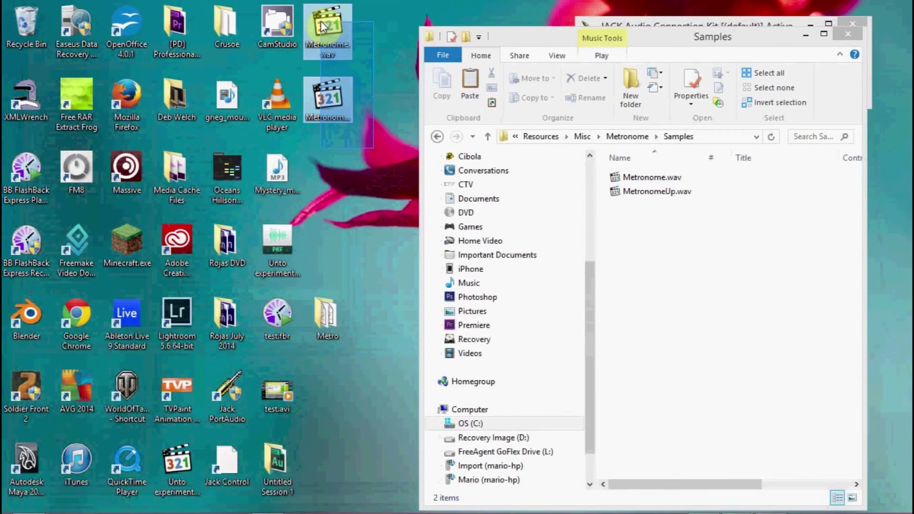
pyautogui.moveTo(333, 34); pyautogui.dragTo(693, 255)
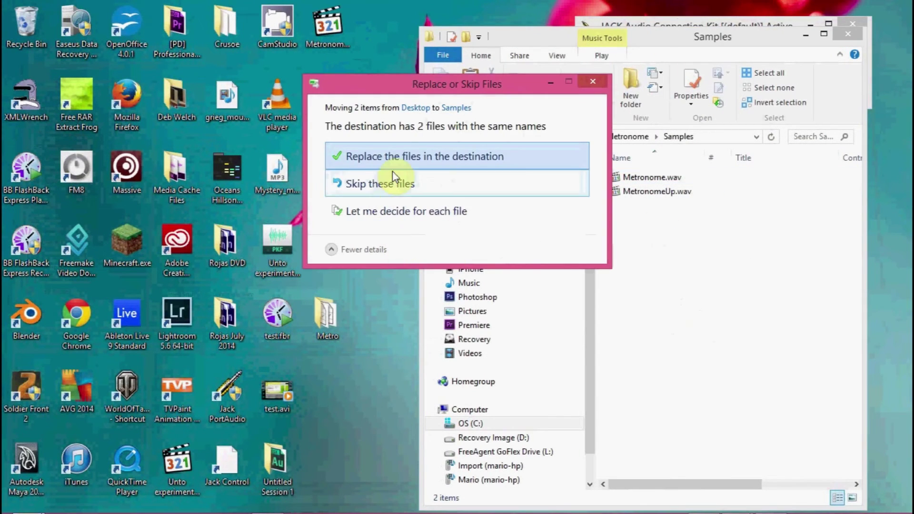
pyautogui.click(407, 157)
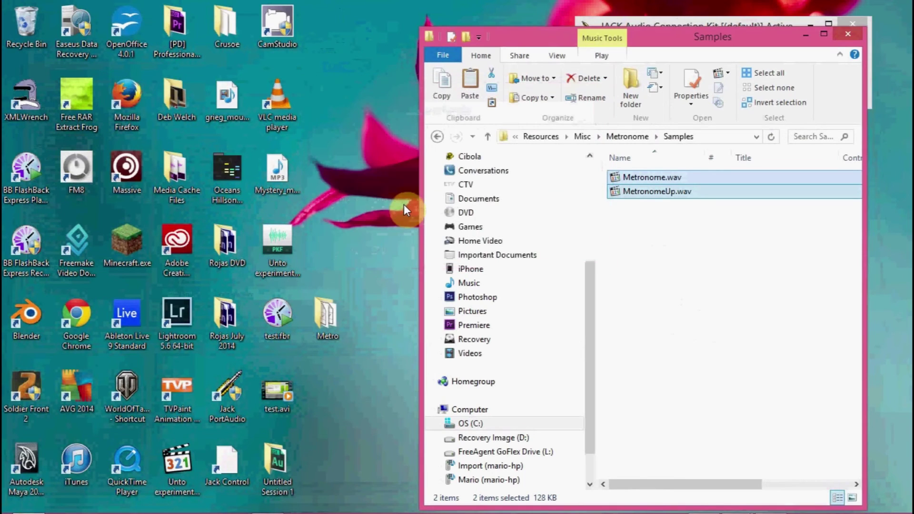
pyautogui.rightClick(137, 315)
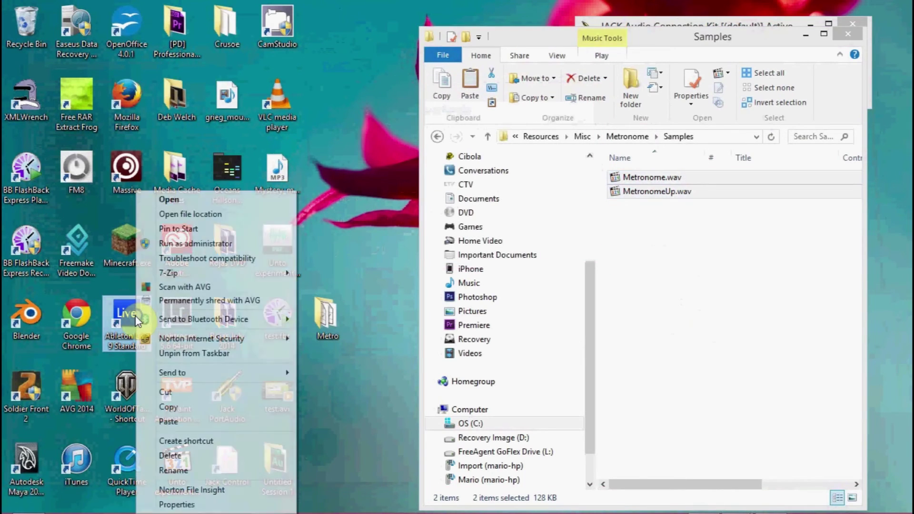
pyautogui.click(206, 244)
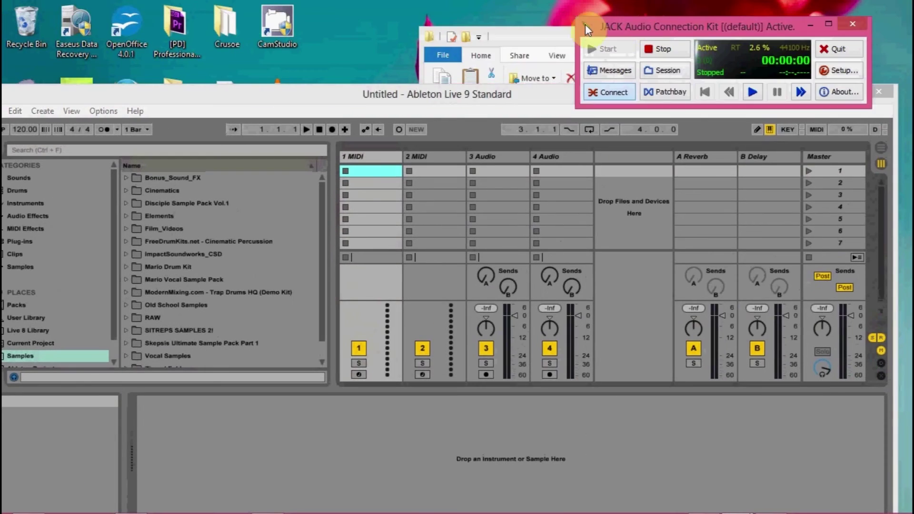
# Enable the metronome, play and stop it in Arrangement view, then move Live down to show JACK.
pyautogui.click(612, 90)
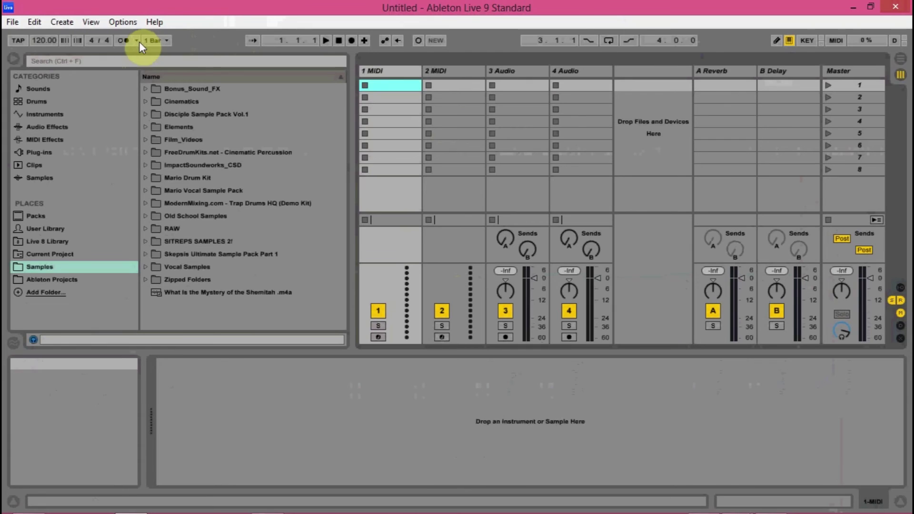
pyautogui.click(139, 41)
pyautogui.click(138, 41)
pyautogui.click(121, 39)
pyautogui.click(899, 58)
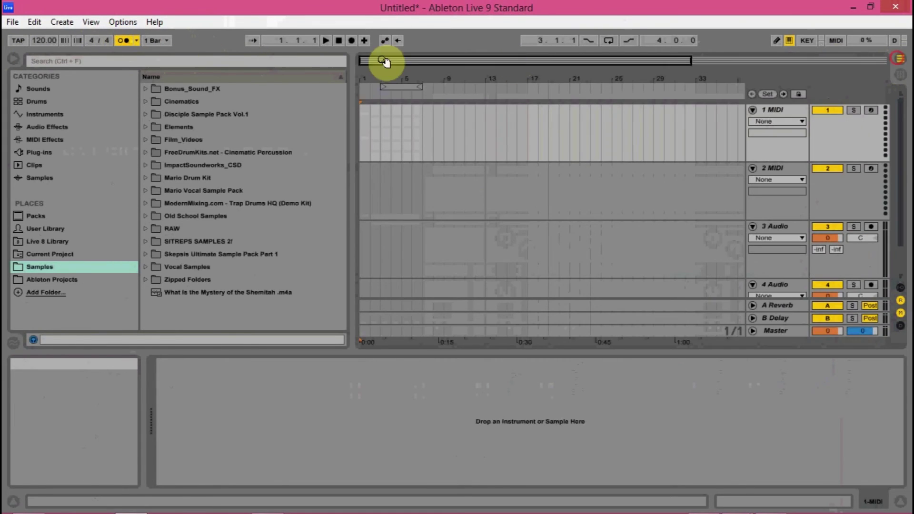
pyautogui.click(325, 40)
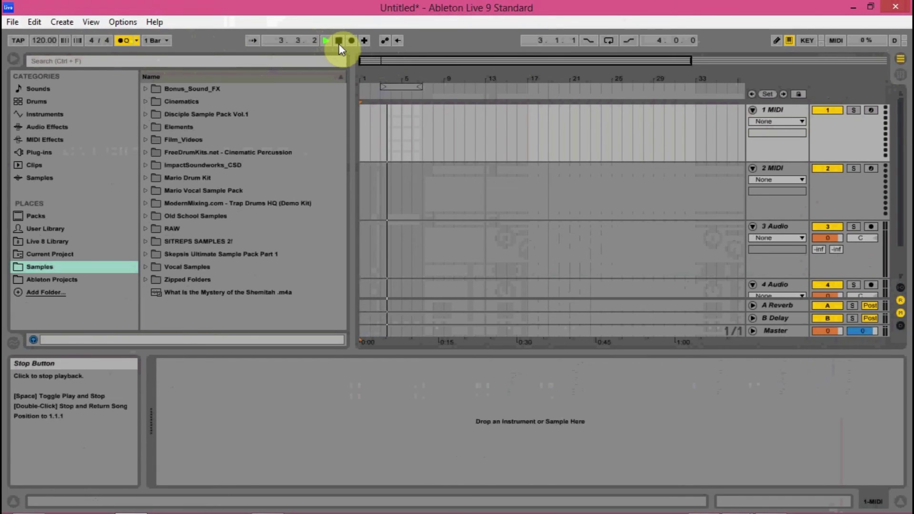
pyautogui.click(339, 41)
pyautogui.moveTo(411, 10); pyautogui.dragTo(433, 393)
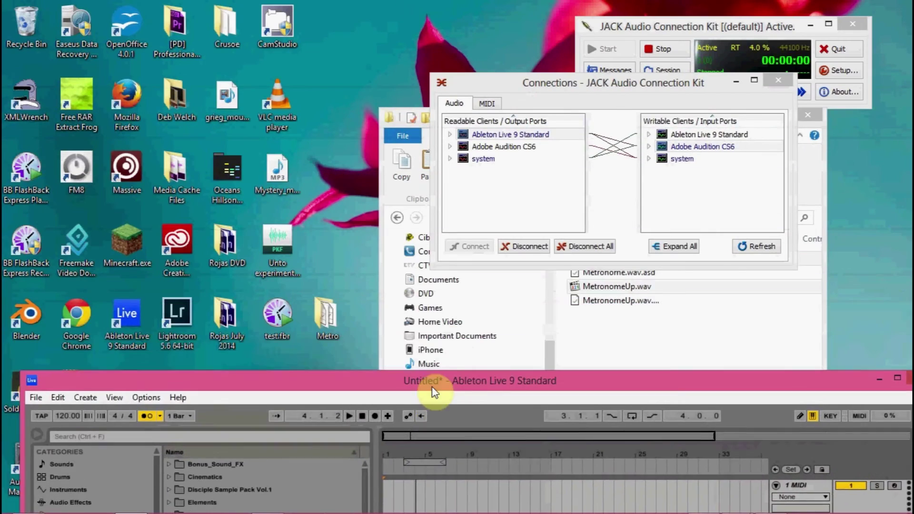
# Maximize the Live window again and bring Adobe Audition to the front.
pyautogui.doubleClick(433, 393)
pyautogui.click(271, 498)
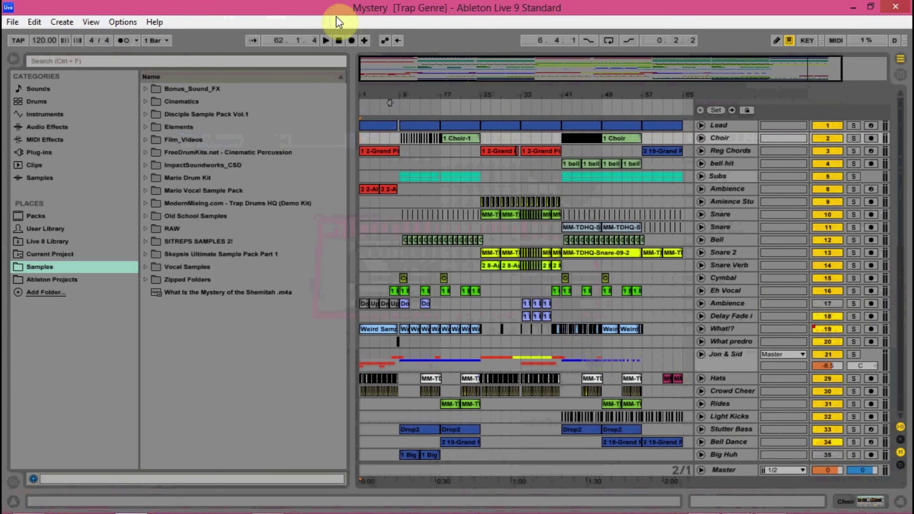
# Select the whole song across all tracks in the arrangement.
pyautogui.click(338, 40)
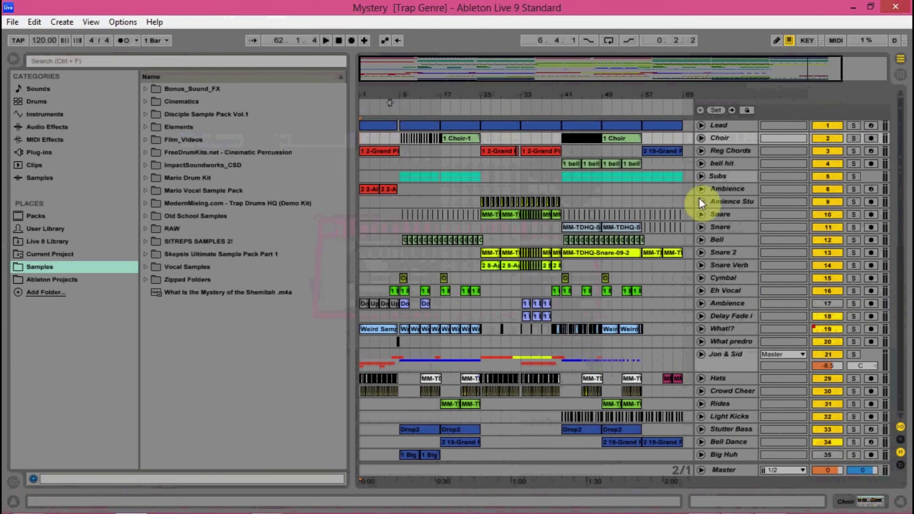
pyautogui.click(690, 126)
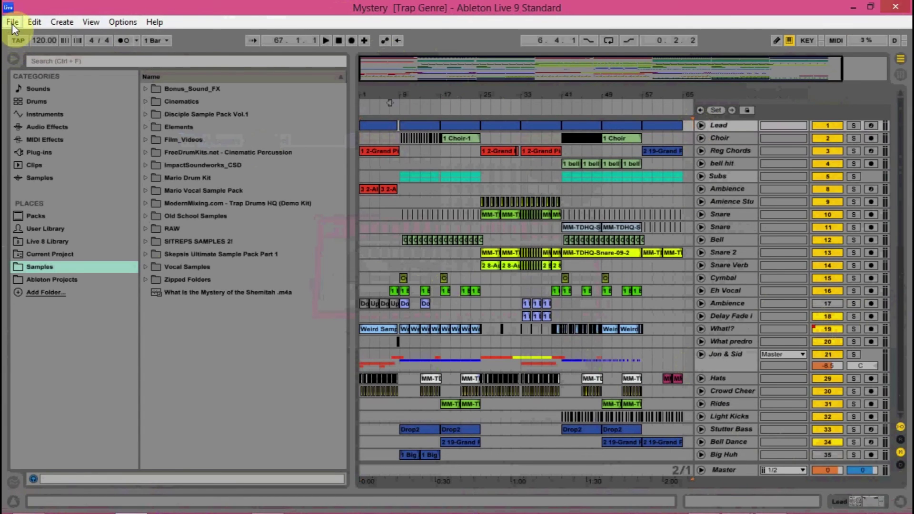
pyautogui.moveTo(673, 112); pyautogui.dragTo(279, 464)
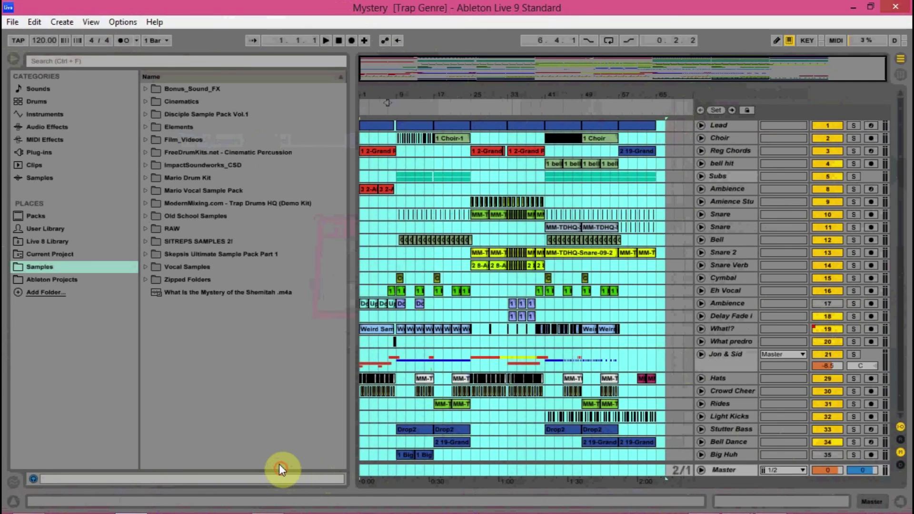
# In Export Audio/Video, turn off Convert to Mono and set Bit Depth to 32.
pyautogui.click(13, 23)
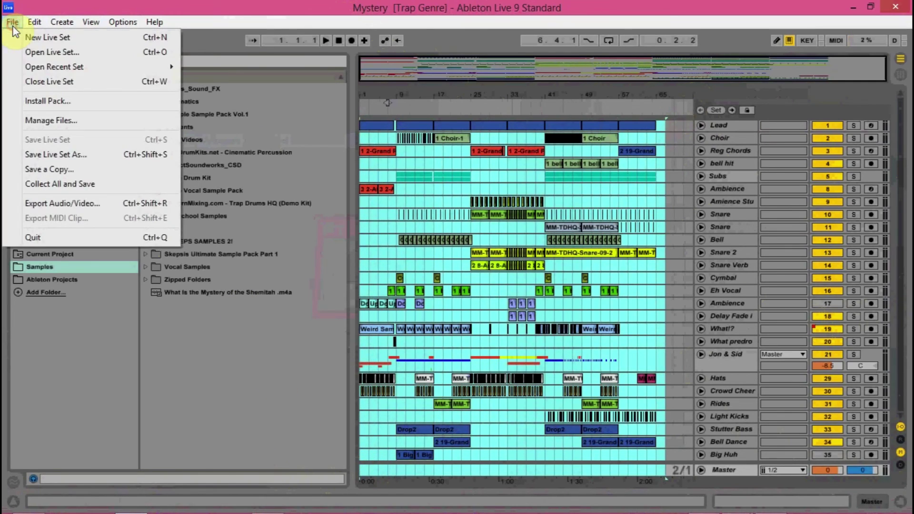
pyautogui.click(69, 201)
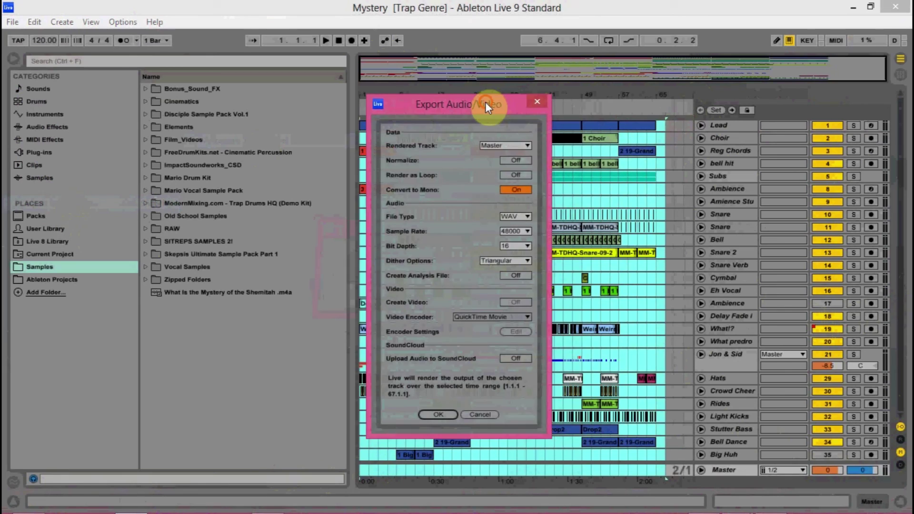
pyautogui.moveTo(487, 105); pyautogui.dragTo(466, 83)
pyautogui.click(492, 169)
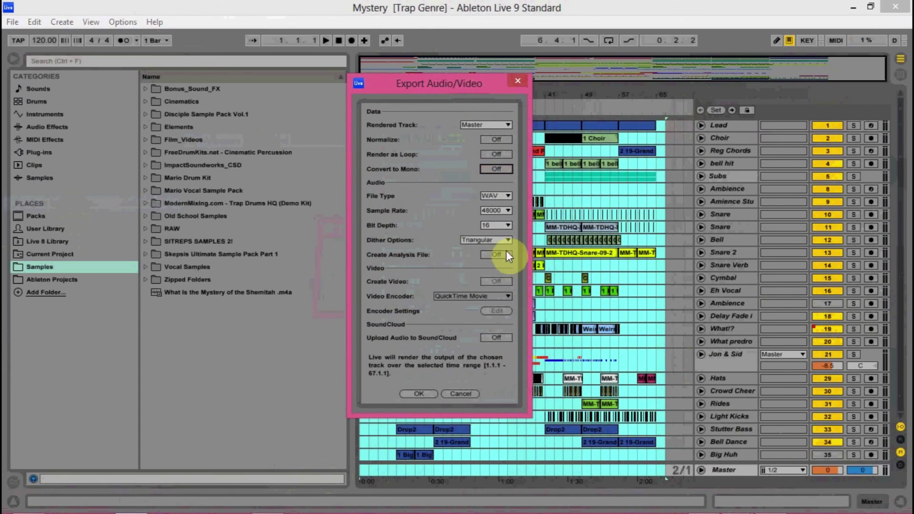
pyautogui.click(503, 223)
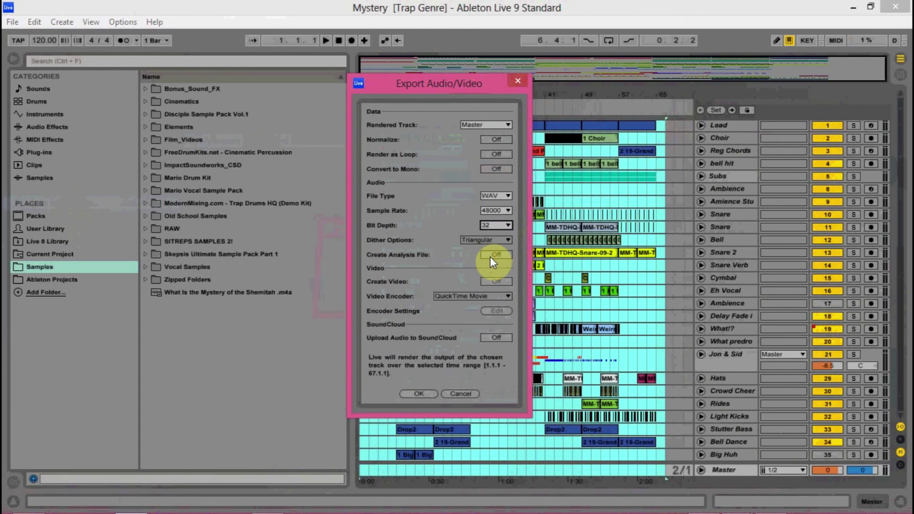
pyautogui.moveTo(429, 90); pyautogui.dragTo(402, 79)
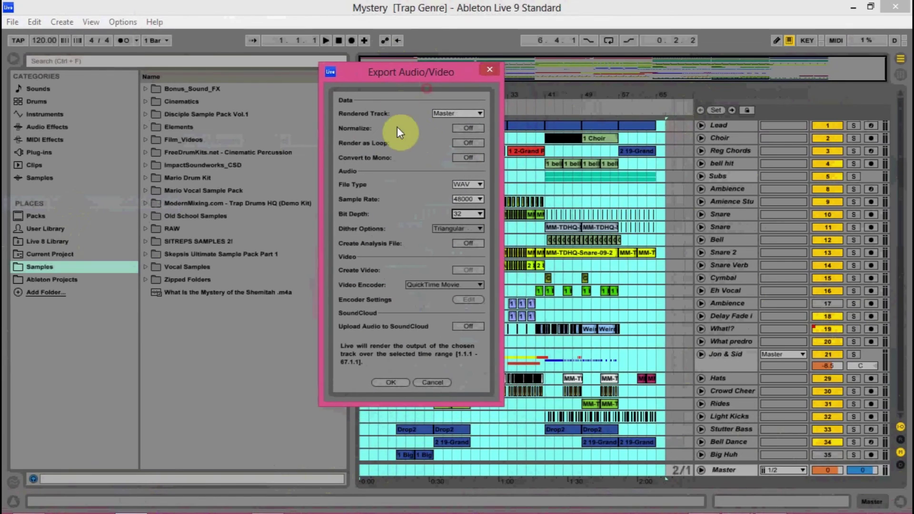
# Set Rendered Track to All Tracks and confirm the export settings.
pyautogui.click(472, 115)
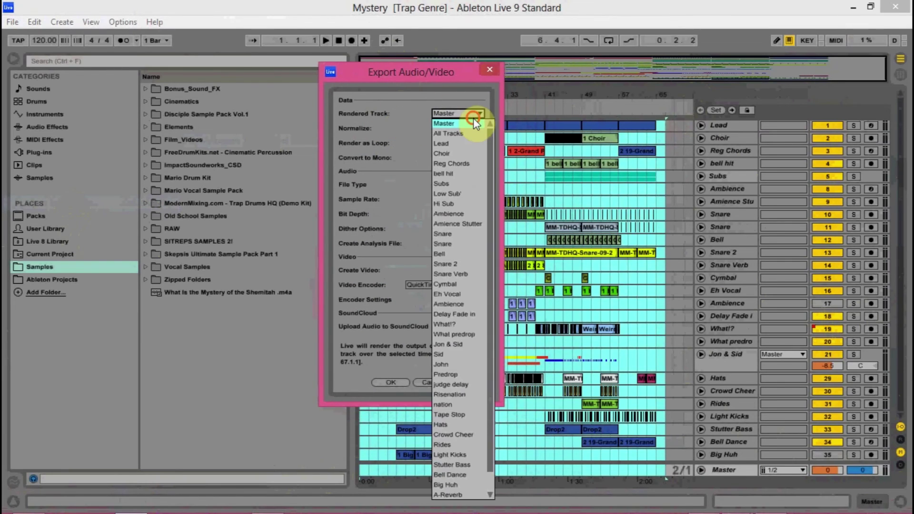
pyautogui.moveTo(489, 135)
pyautogui.mouseDown()
pyautogui.moveTo(489, 265)
pyautogui.moveTo(486, 141)
pyautogui.mouseUp()
pyautogui.click(450, 134)
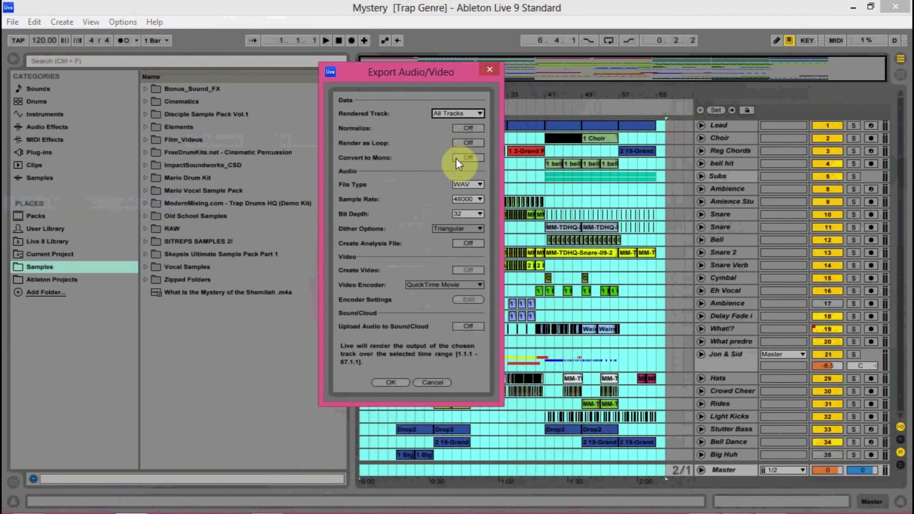
pyautogui.click(469, 113)
pyautogui.click(464, 149)
pyautogui.click(459, 116)
pyautogui.click(460, 139)
pyautogui.click(463, 114)
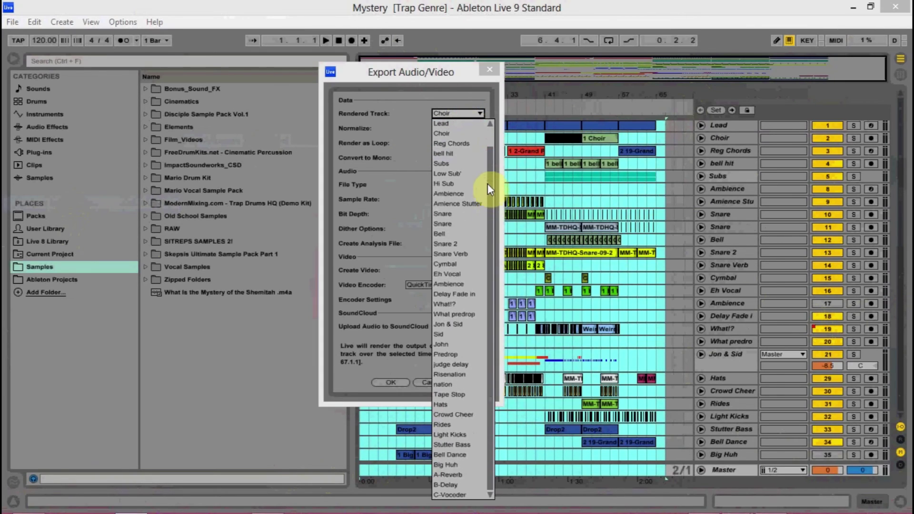
pyautogui.click(458, 133)
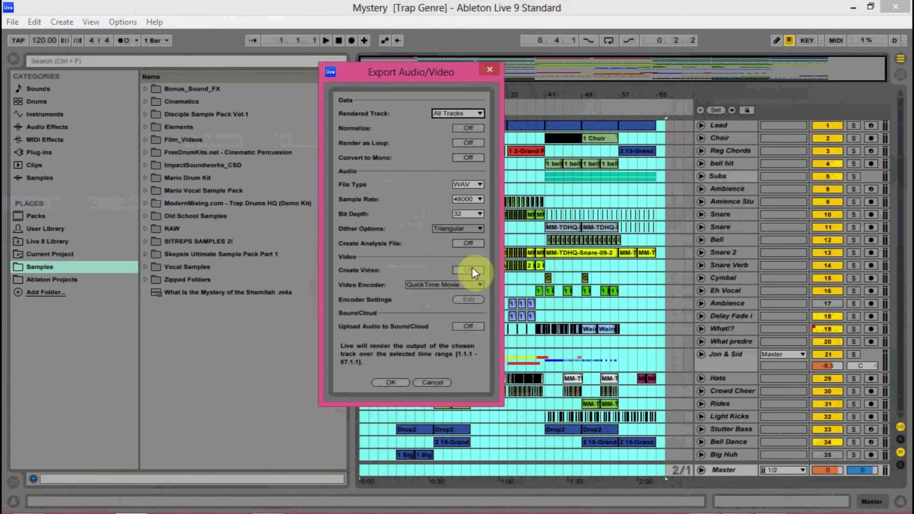
pyautogui.click(390, 383)
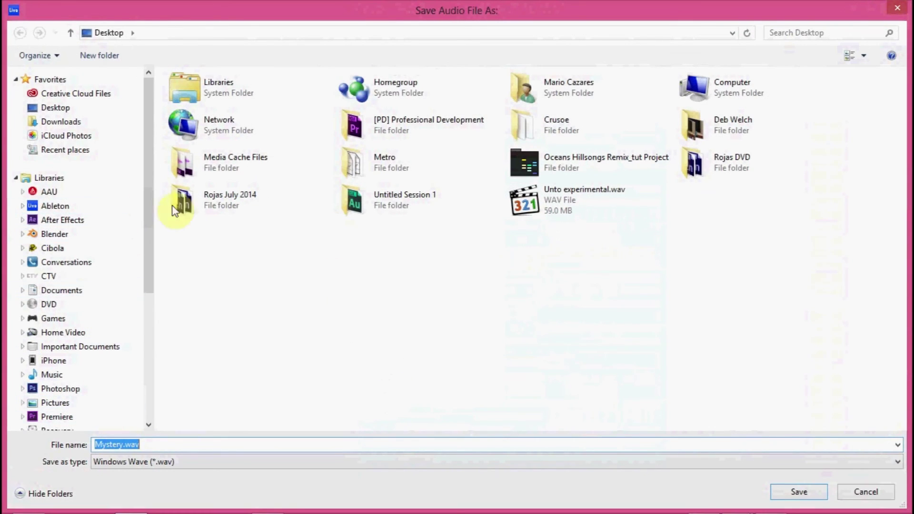
# Create a new folder named 'test' on the Desktop.
pyautogui.rightClick(396, 303)
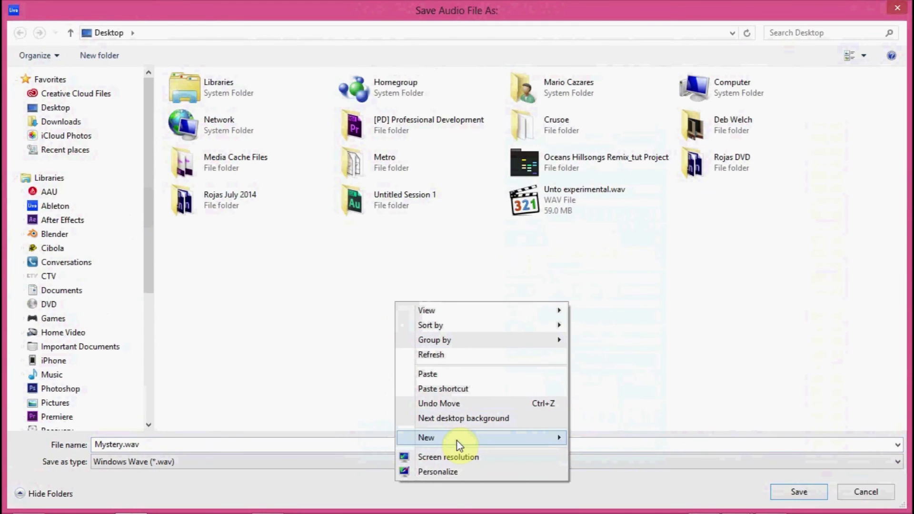
pyautogui.moveTo(469, 438)
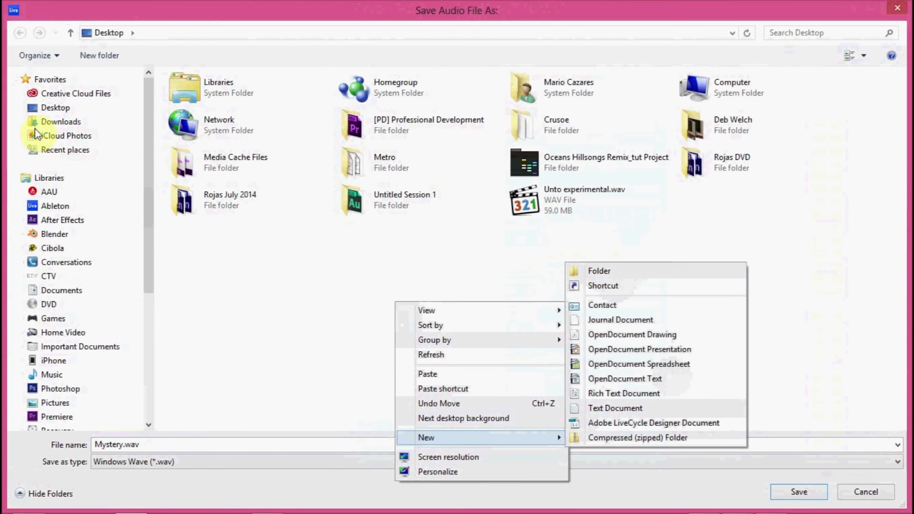
pyautogui.click(58, 109)
pyautogui.rightClick(538, 368)
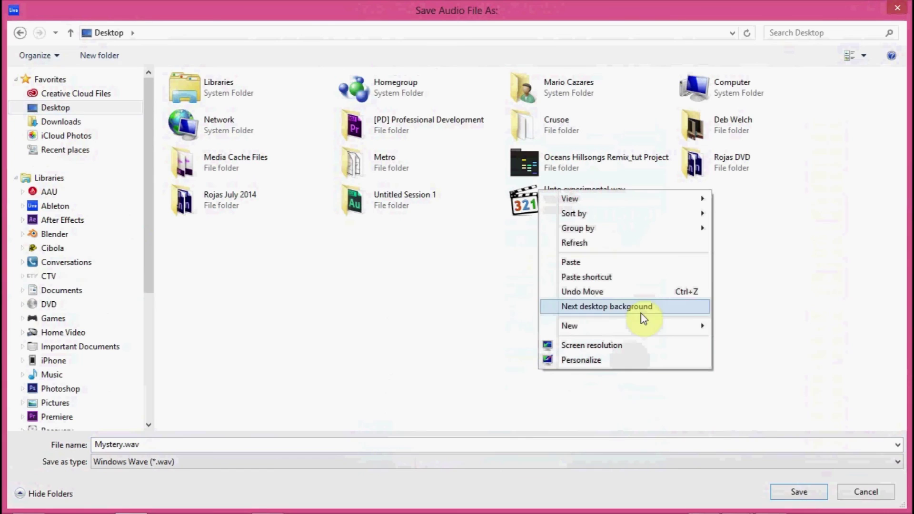
pyautogui.moveTo(638, 329)
pyautogui.click(740, 325)
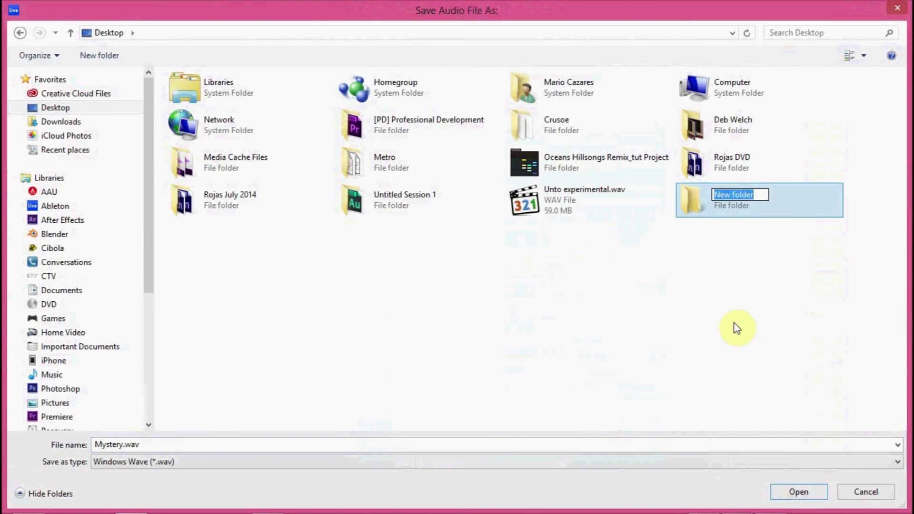
pyautogui.write('test')
pyautogui.click(735, 310)
# Save the export into the test folder to start rendering the stems.
pyautogui.click(739, 208)
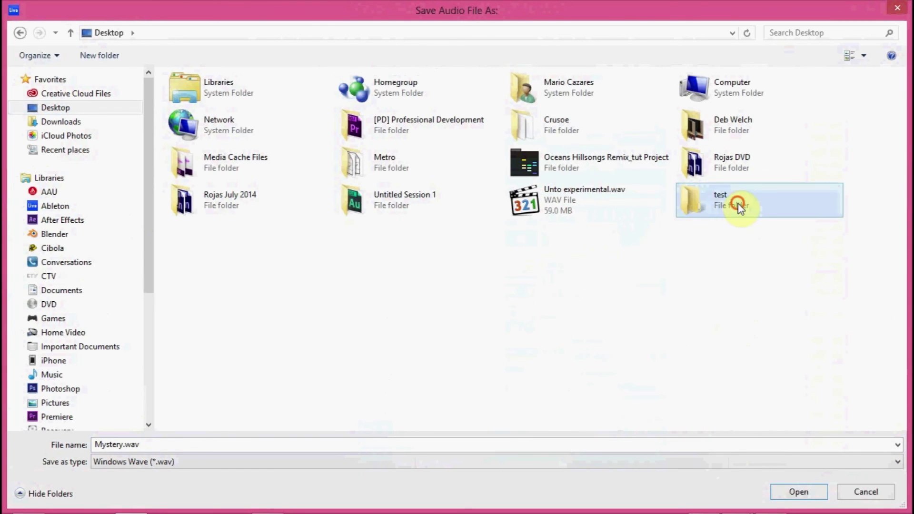
pyautogui.doubleClick(739, 208)
pyautogui.click(804, 491)
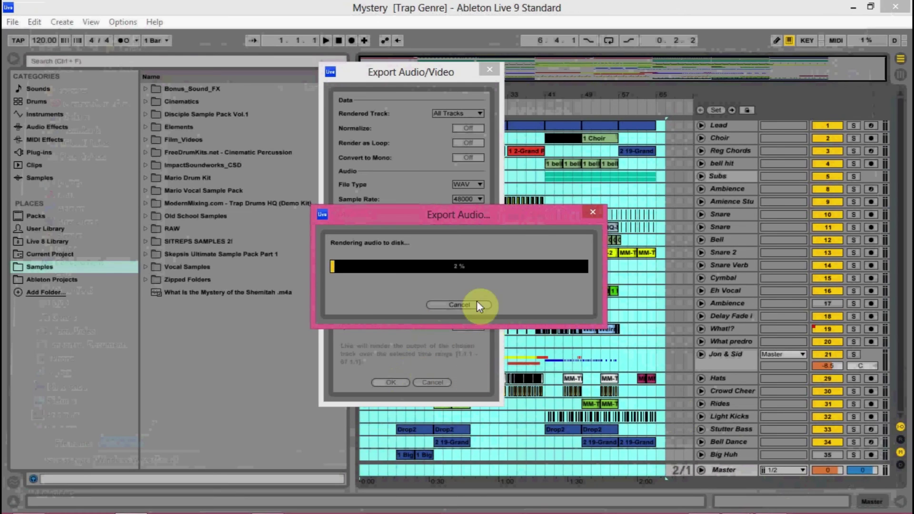
pyautogui.click(29, 507)
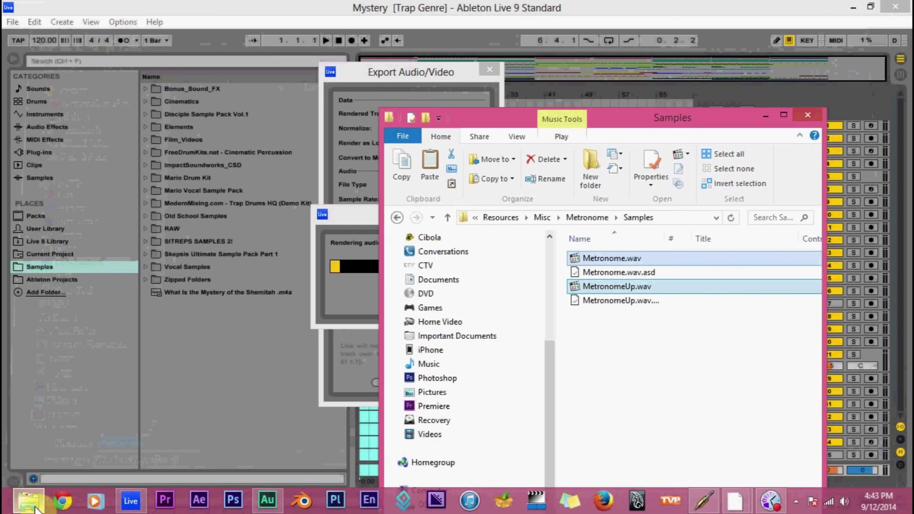
pyautogui.moveTo(548, 363); pyautogui.dragTo(549, 270)
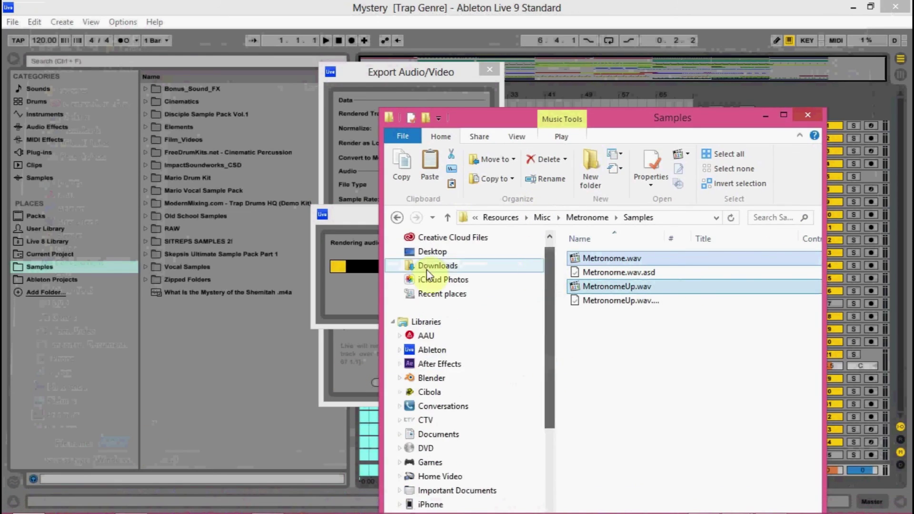
pyautogui.click(427, 254)
pyautogui.moveTo(710, 115); pyautogui.dragTo(669, 67)
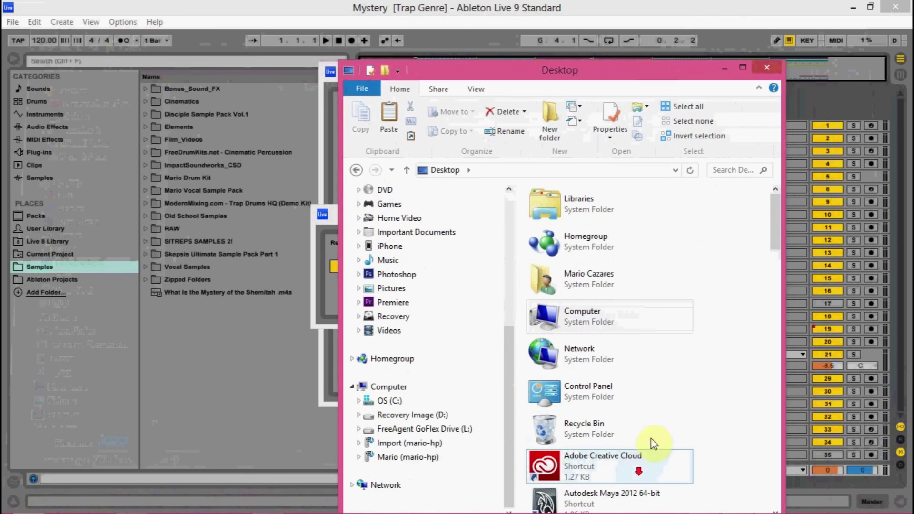
pyautogui.moveTo(778, 207); pyautogui.dragTo(749, 379)
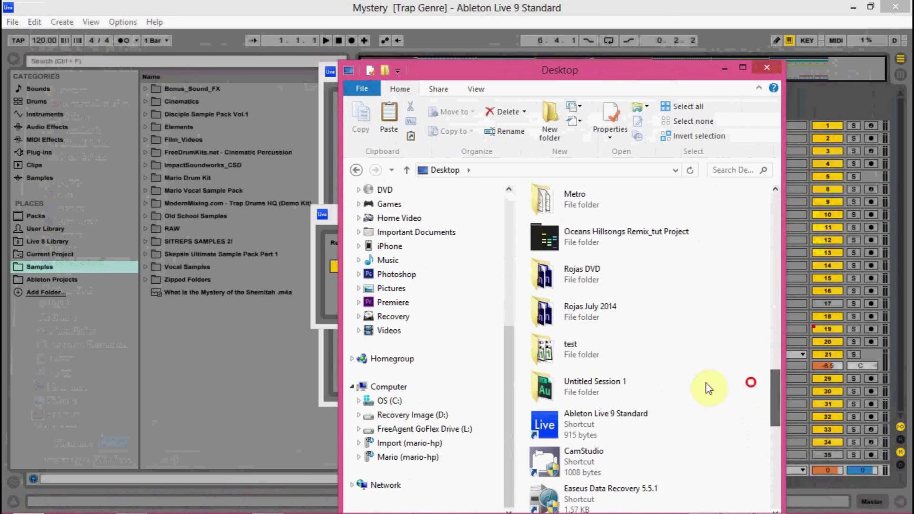
pyautogui.doubleClick(637, 354)
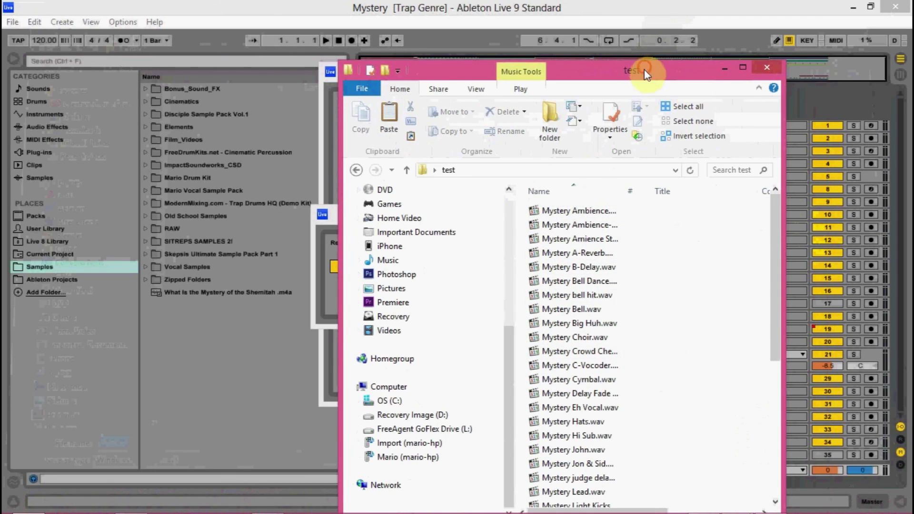
pyautogui.moveTo(644, 72); pyautogui.dragTo(324, 17)
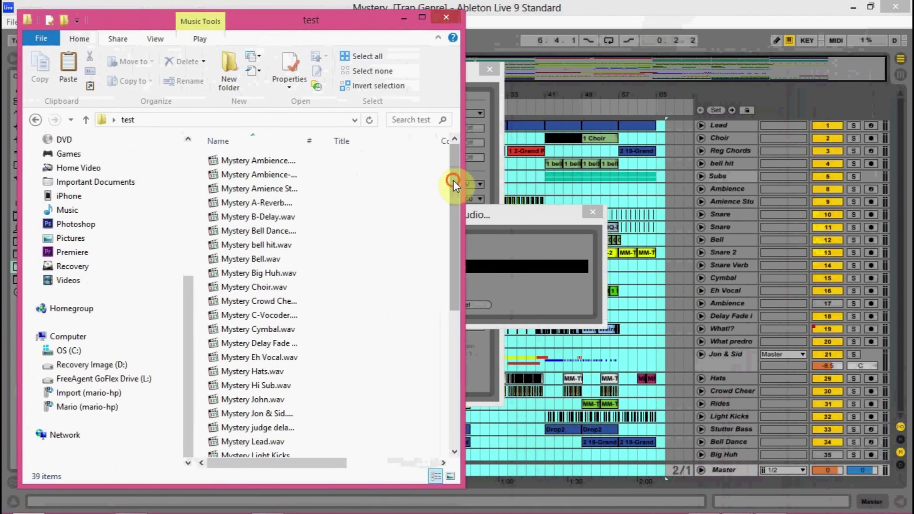
pyautogui.moveTo(454, 180); pyautogui.dragTo(453, 315)
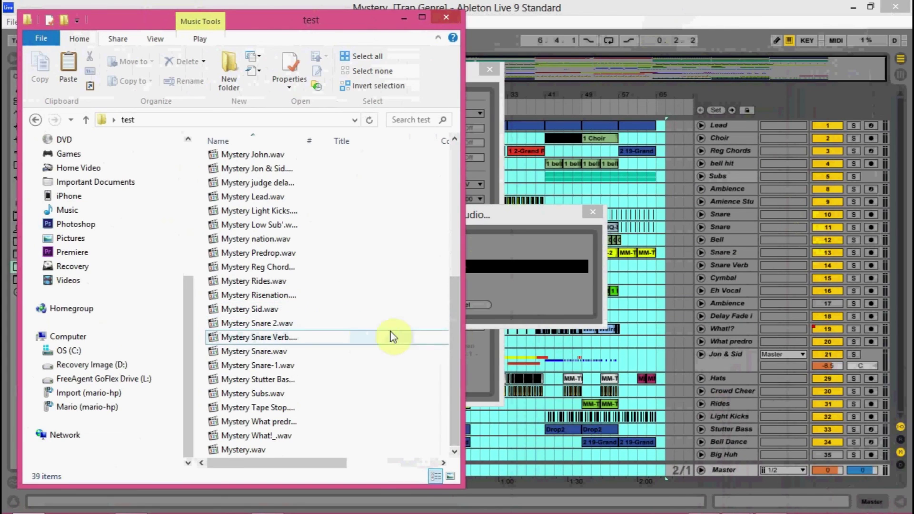
pyautogui.moveTo(455, 339)
pyautogui.mouseDown()
pyautogui.moveTo(455, 169)
pyautogui.moveTo(454, 333)
pyautogui.mouseUp()
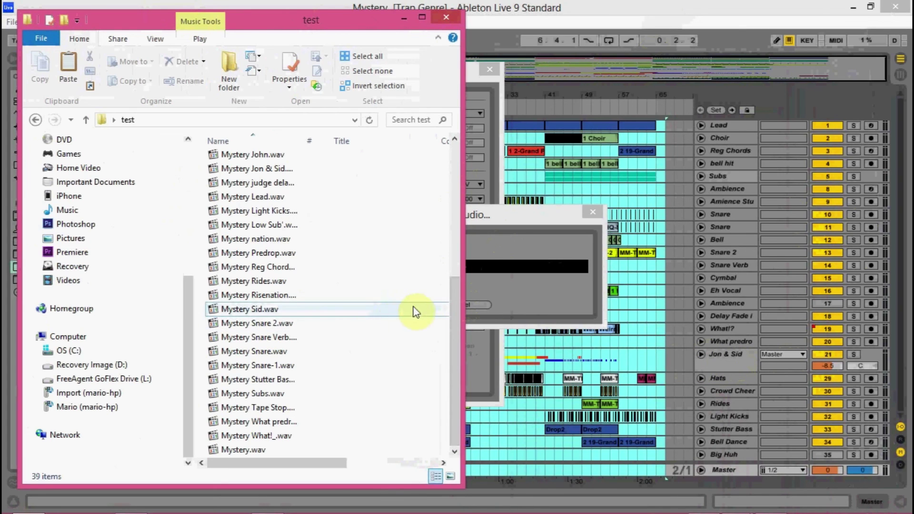
pyautogui.moveTo(452, 298); pyautogui.dragTo(455, 167)
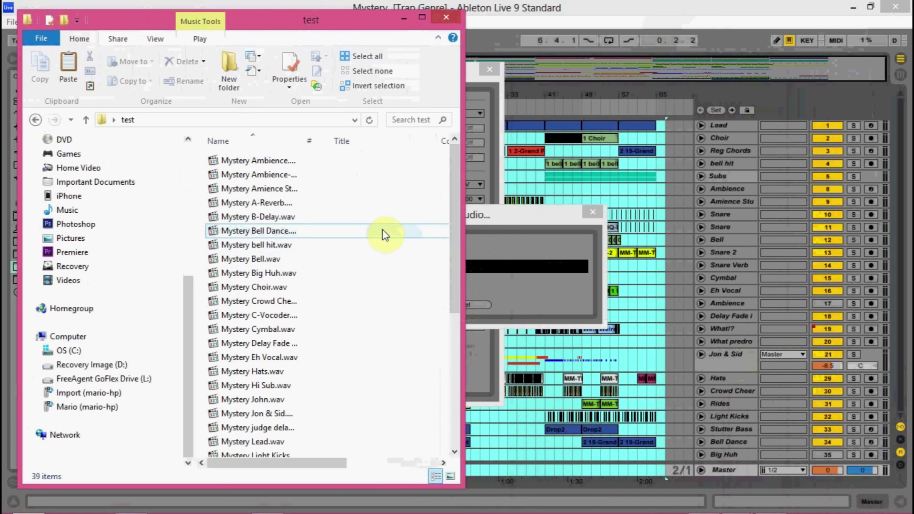
pyautogui.click(271, 202)
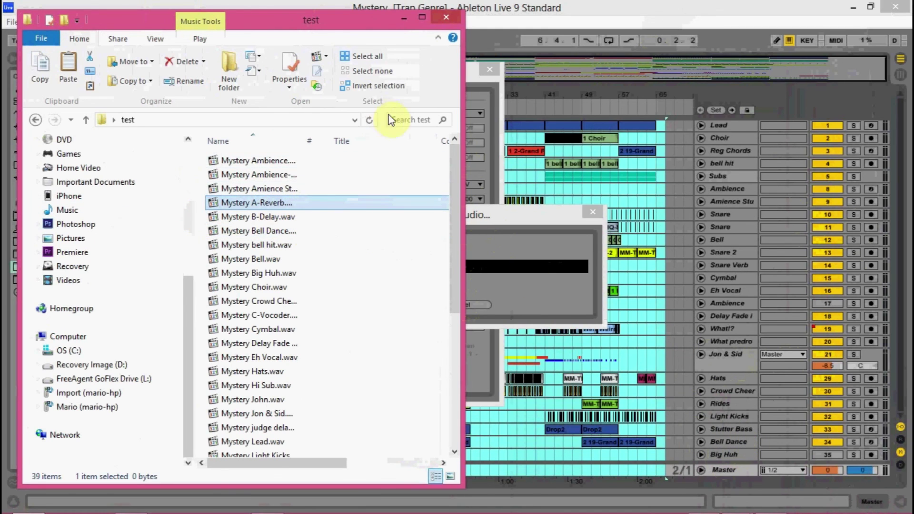
pyautogui.click(445, 9)
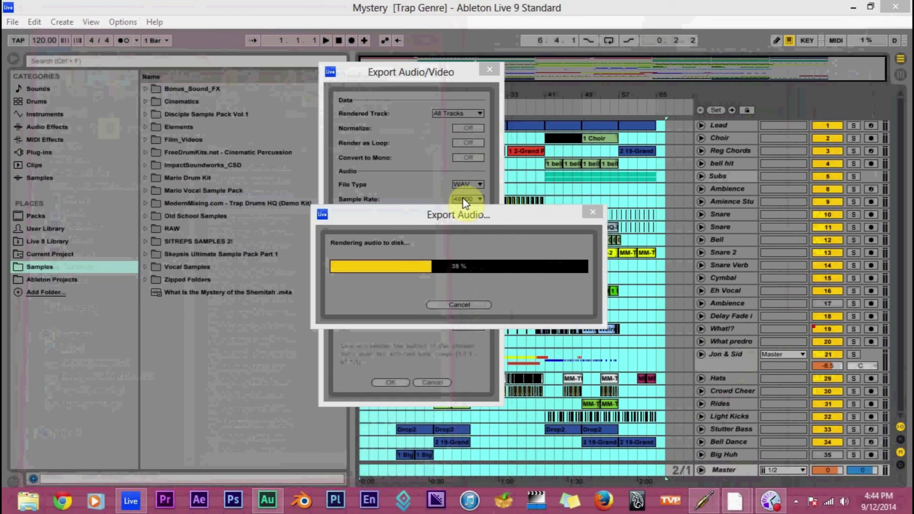
pyautogui.click(455, 217)
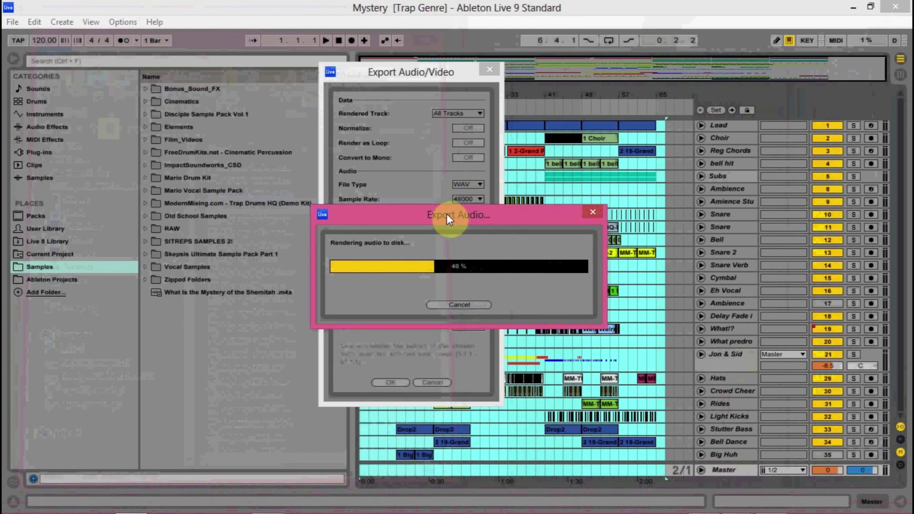